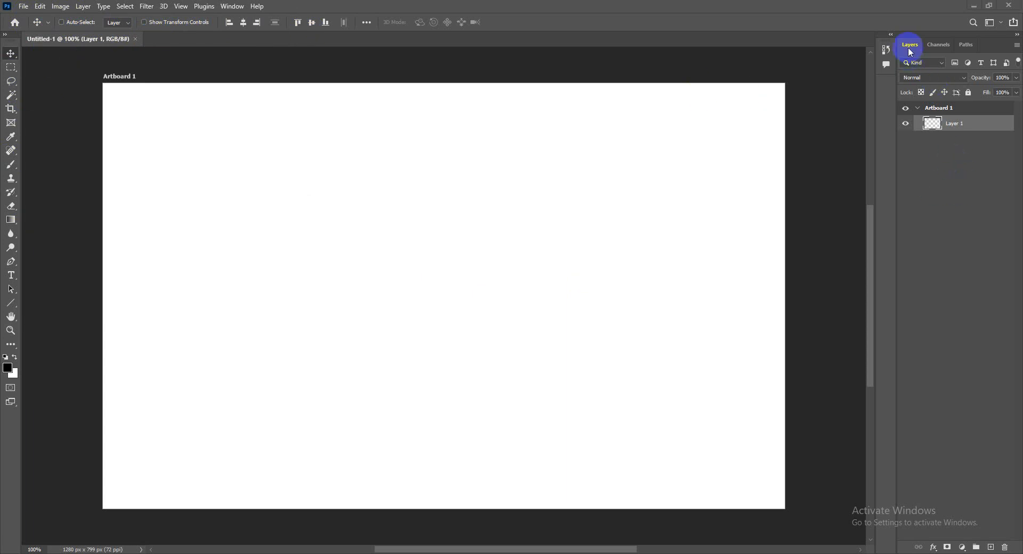
# Hide the Layers panel and show it again
pyautogui.click(232, 7)
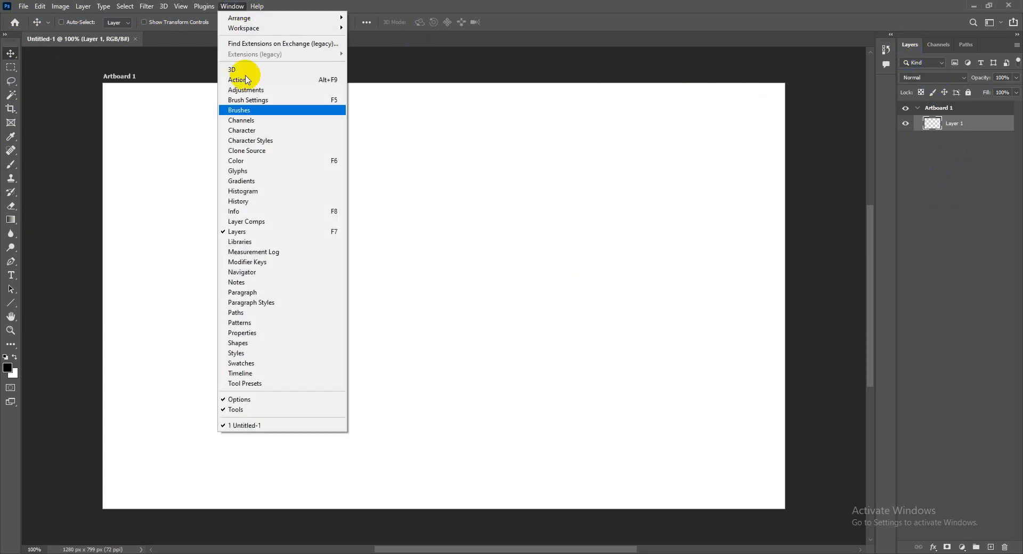
pyautogui.click(331, 235)
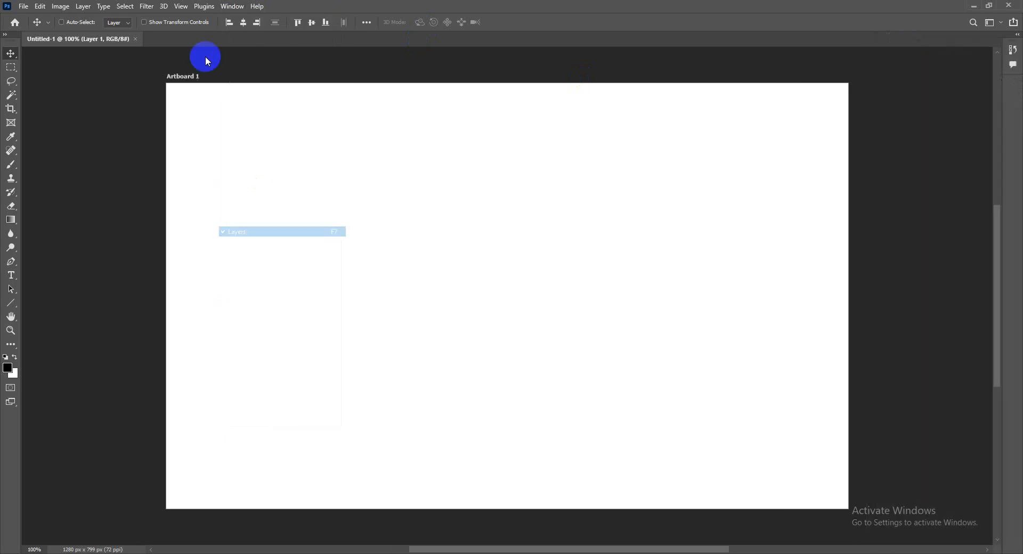
pyautogui.click(232, 7)
pyautogui.click(281, 232)
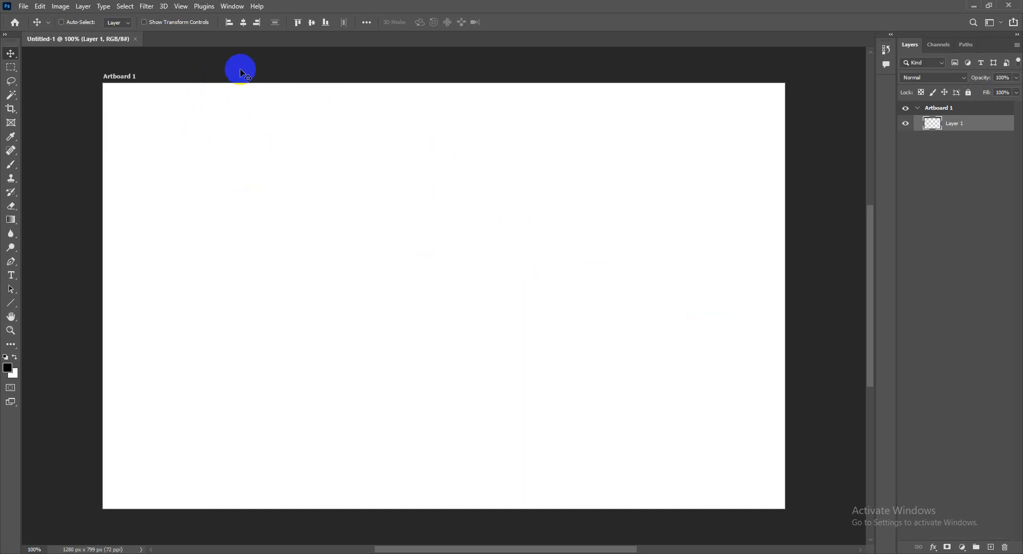
# Zoom the view so the whole artboard fits on screen
pyautogui.click(180, 8)
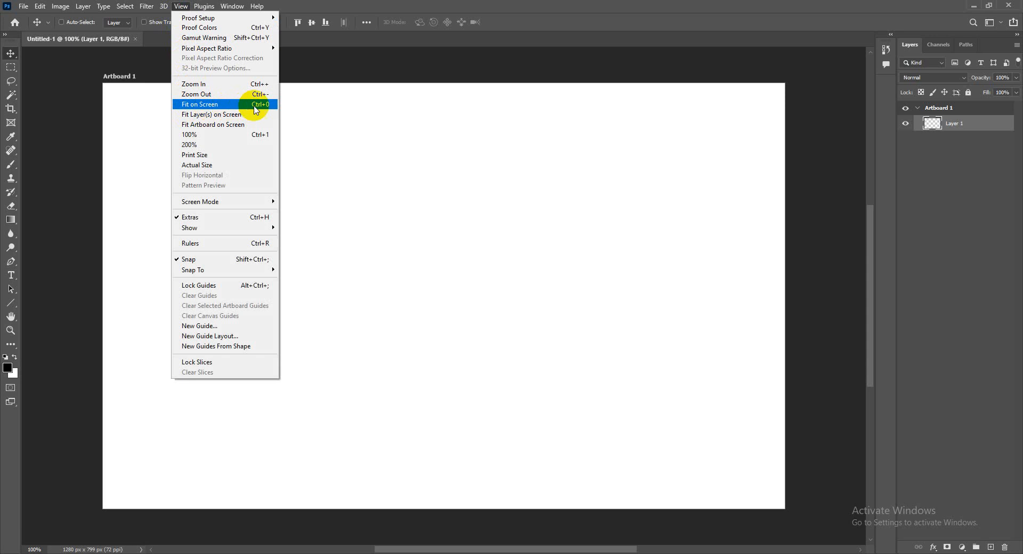
pyautogui.click(226, 108)
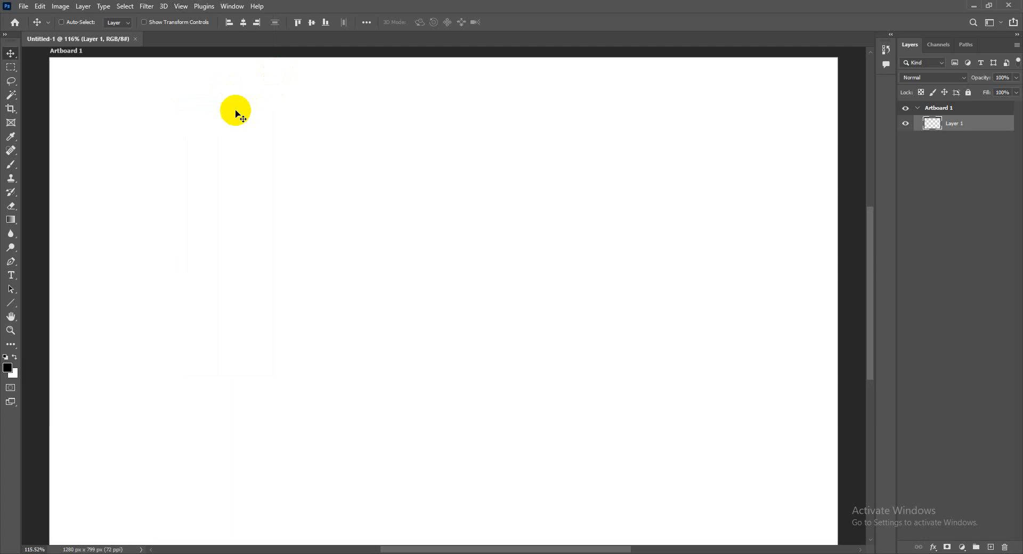
pyautogui.click(231, 6)
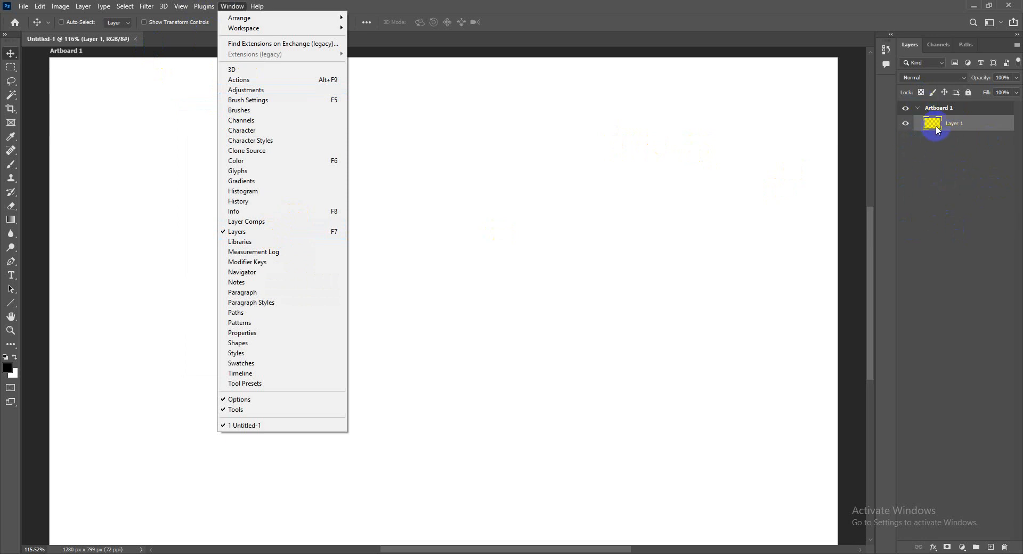
pyautogui.click(532, 162)
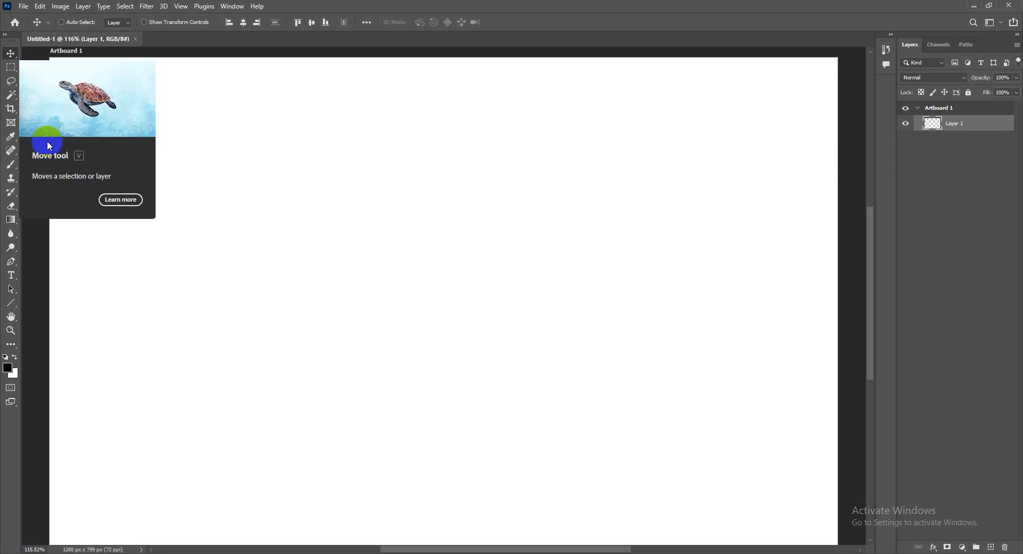
# Look through the marquee tool variants and switch from the Rectangular to the Elliptical Marquee tool
pyautogui.click(8, 53)
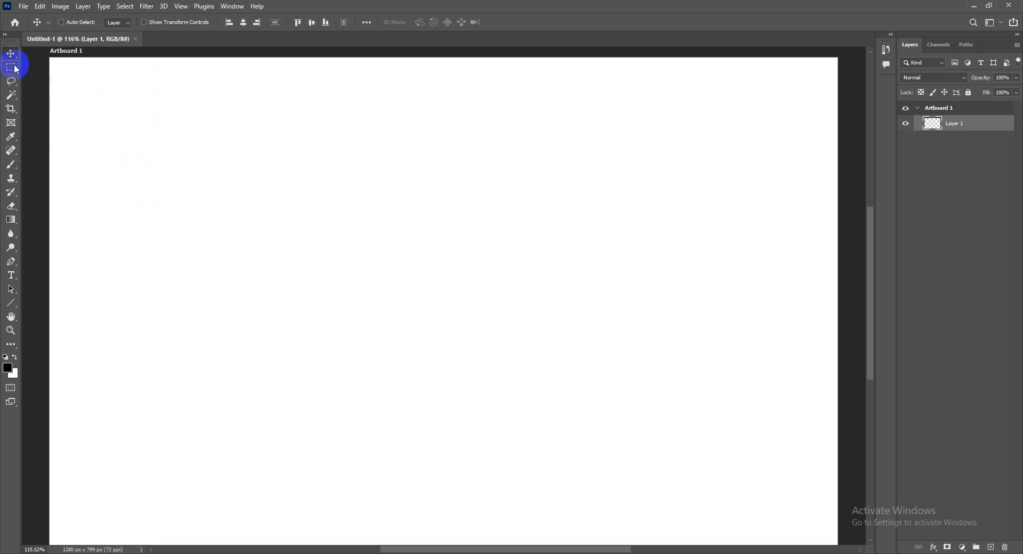
pyautogui.rightClick(11, 69)
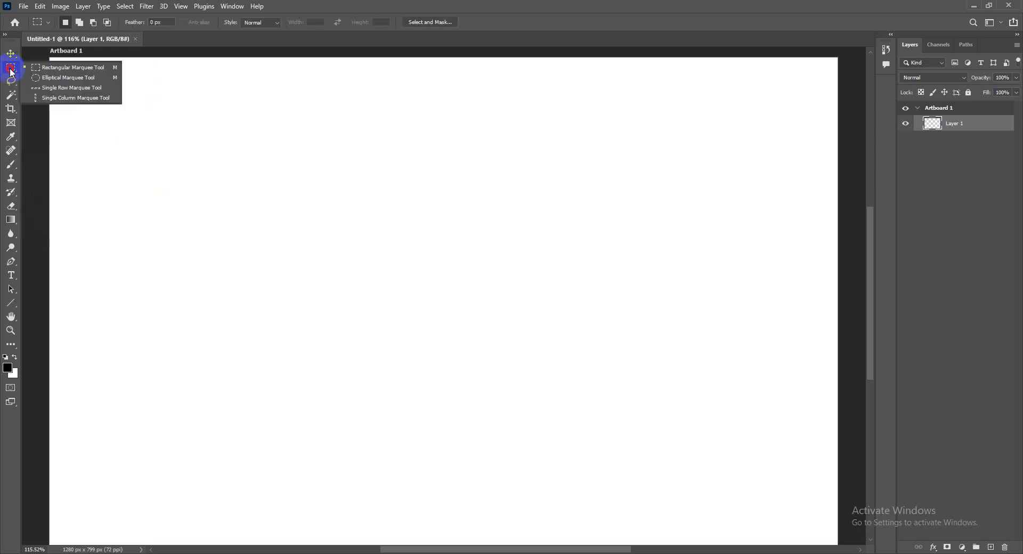
pyautogui.click(12, 70)
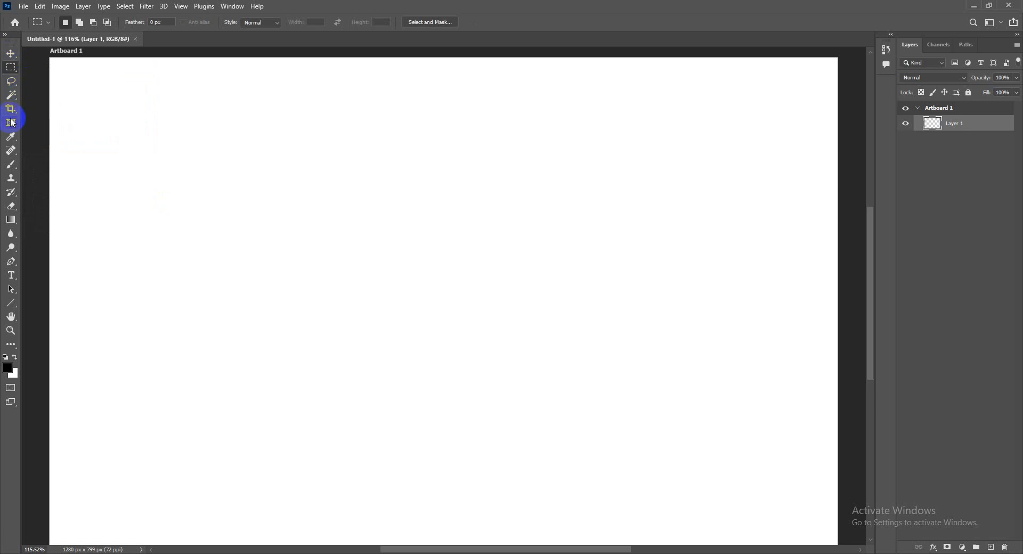
pyautogui.rightClick(11, 66)
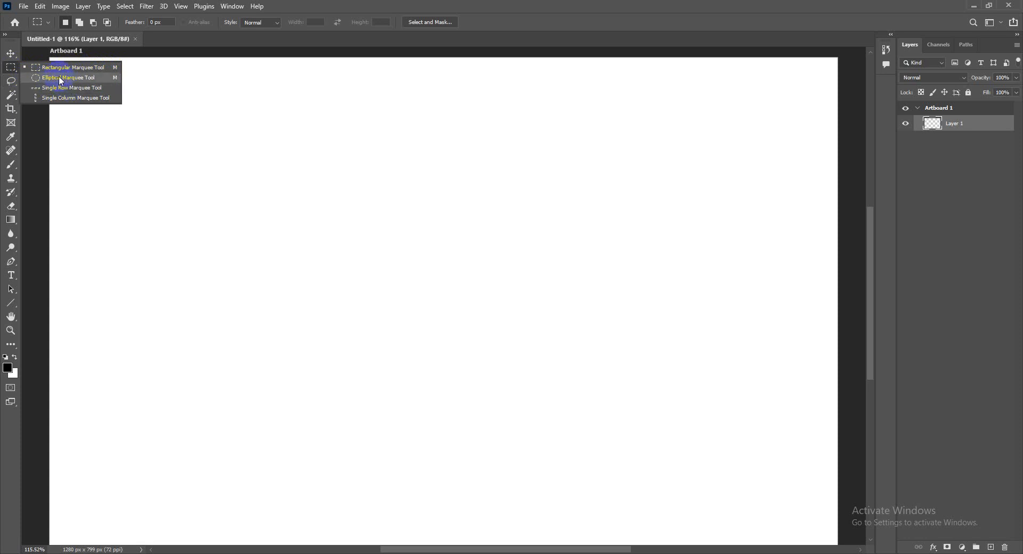
pyautogui.click(10, 53)
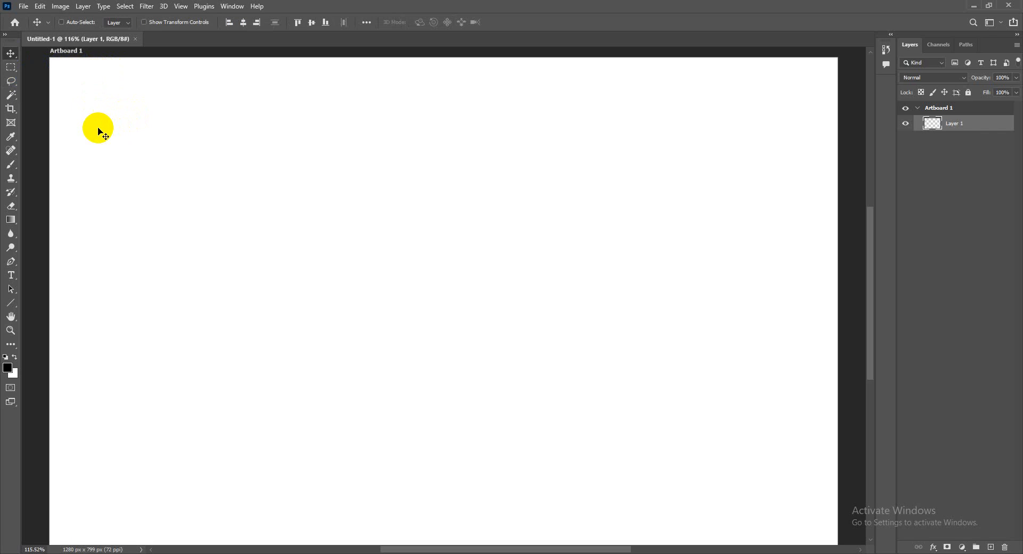
pyautogui.press('m')
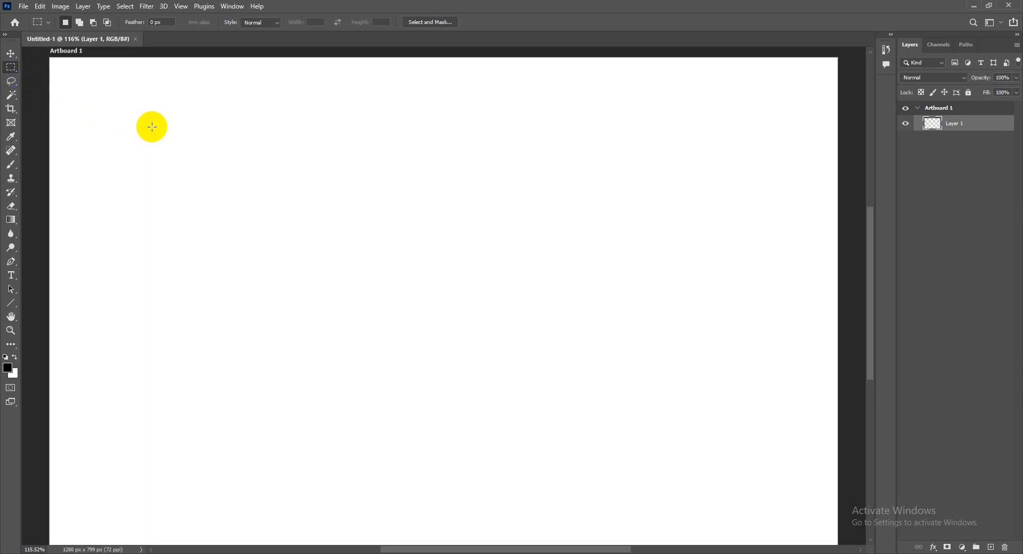
pyautogui.hotkey('shift', 'm')
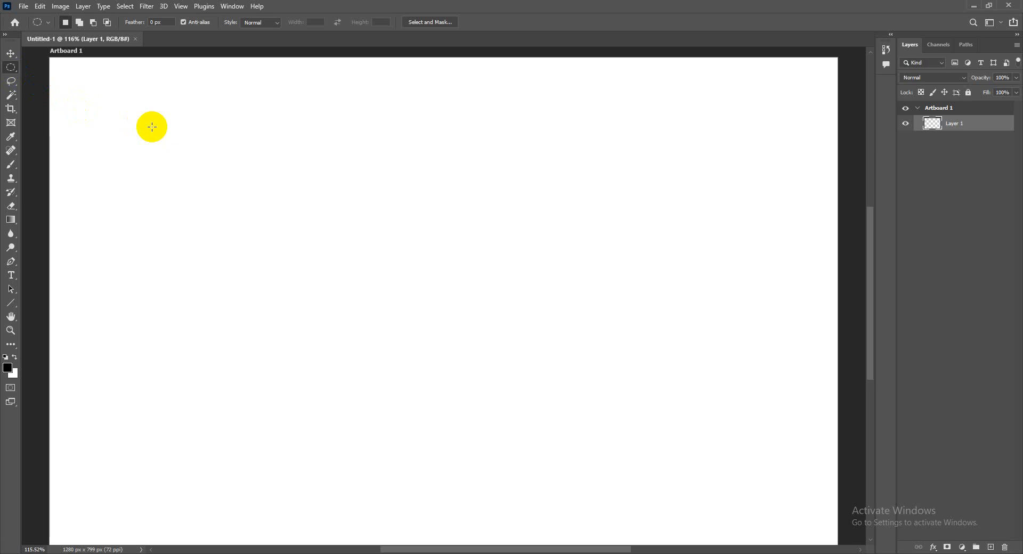
# Draw a square selection in the upper-left area of the artboard with the Rectangular Marquee tool
pyautogui.rightClick(12, 68)
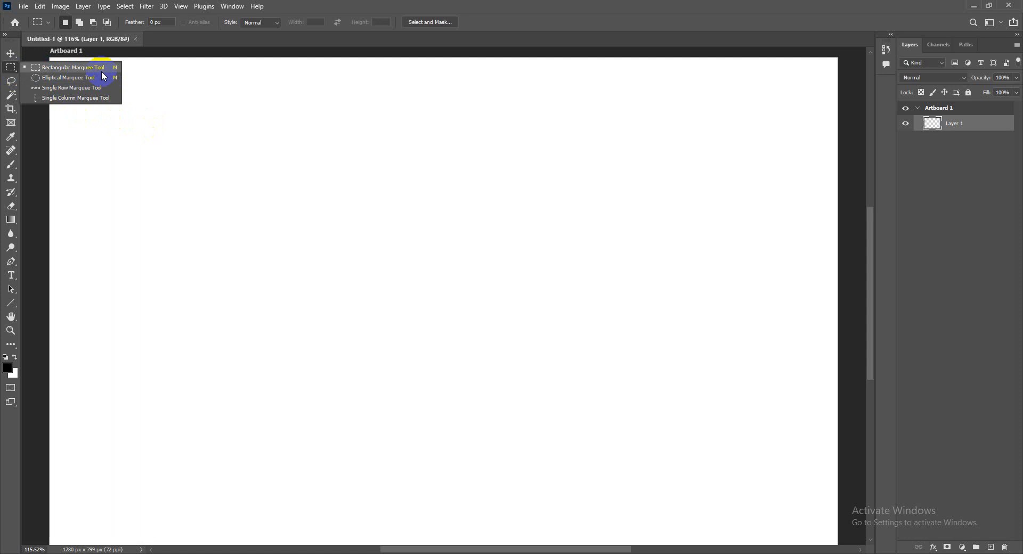
pyautogui.click(57, 71)
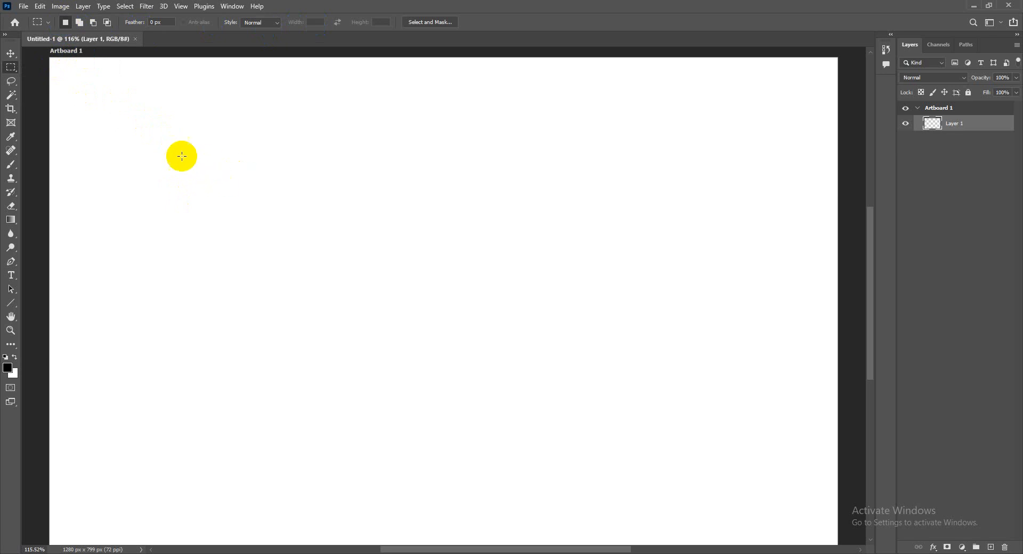
pyautogui.moveTo(176, 130); pyautogui.dragTo(471, 392)
pyautogui.moveTo(486, 301); pyautogui.dragTo(289, 260)
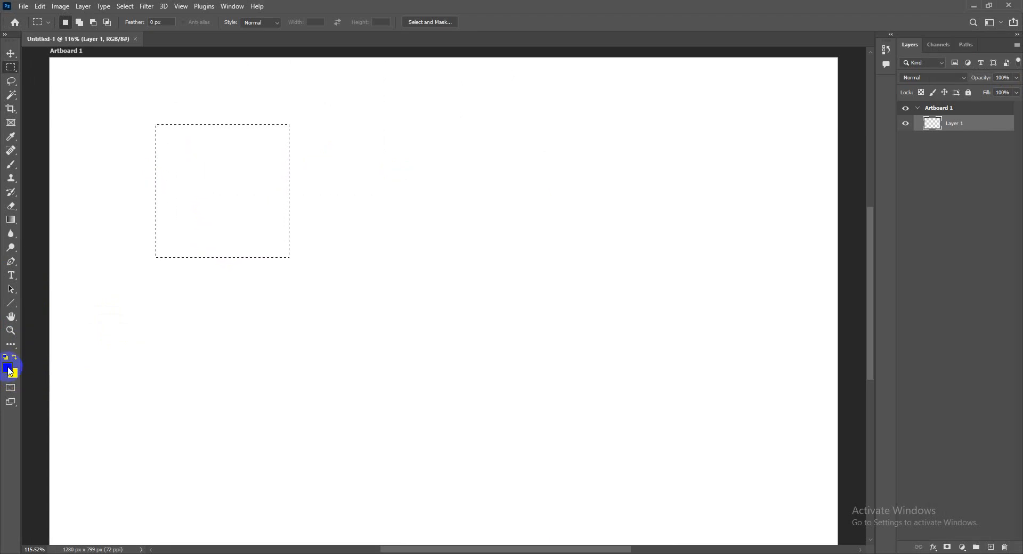
# Set the foreground color to a bright green and fill the square selection on Layer 1 with it
pyautogui.click(8, 368)
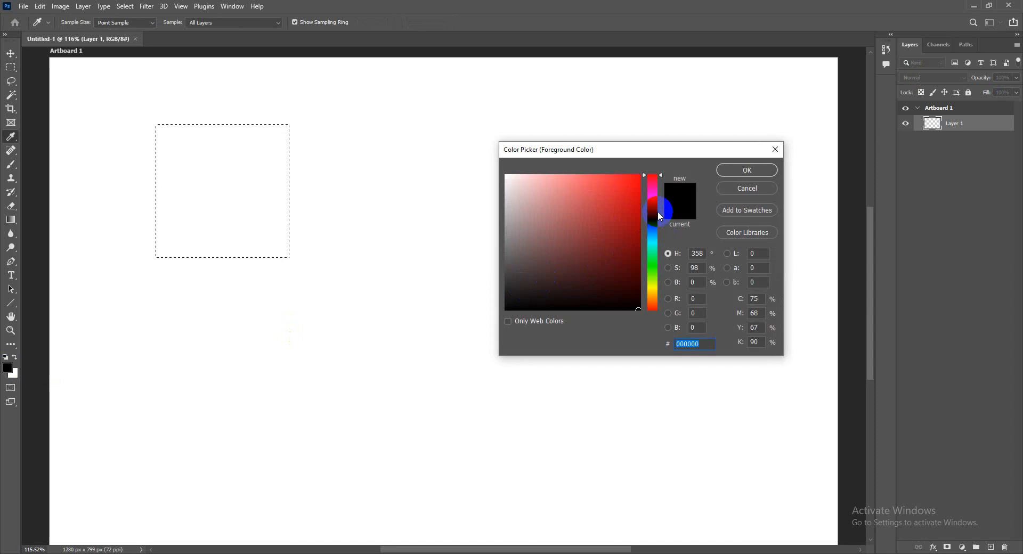
pyautogui.moveTo(657, 211); pyautogui.dragTo(657, 275)
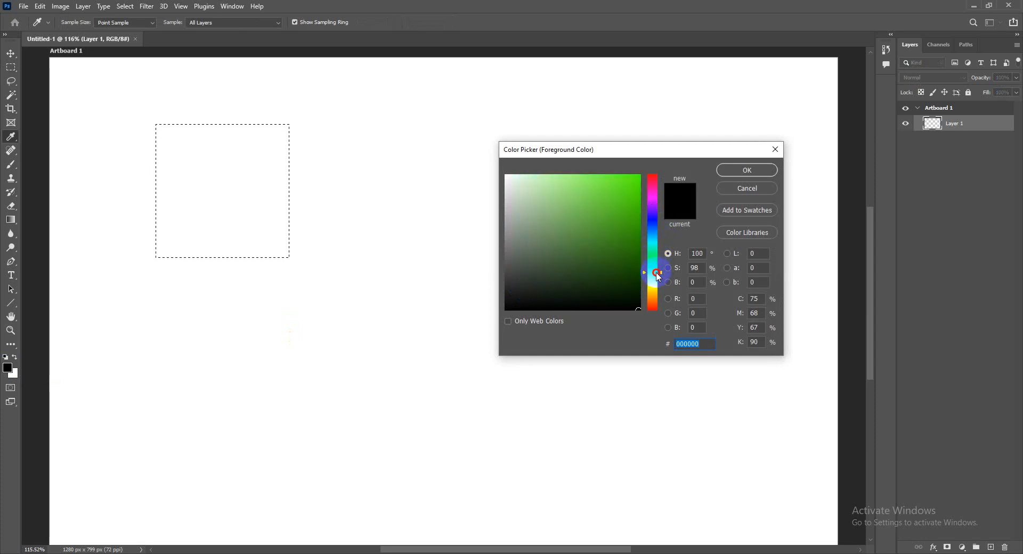
pyautogui.moveTo(632, 232); pyautogui.dragTo(636, 189)
pyautogui.click(745, 171)
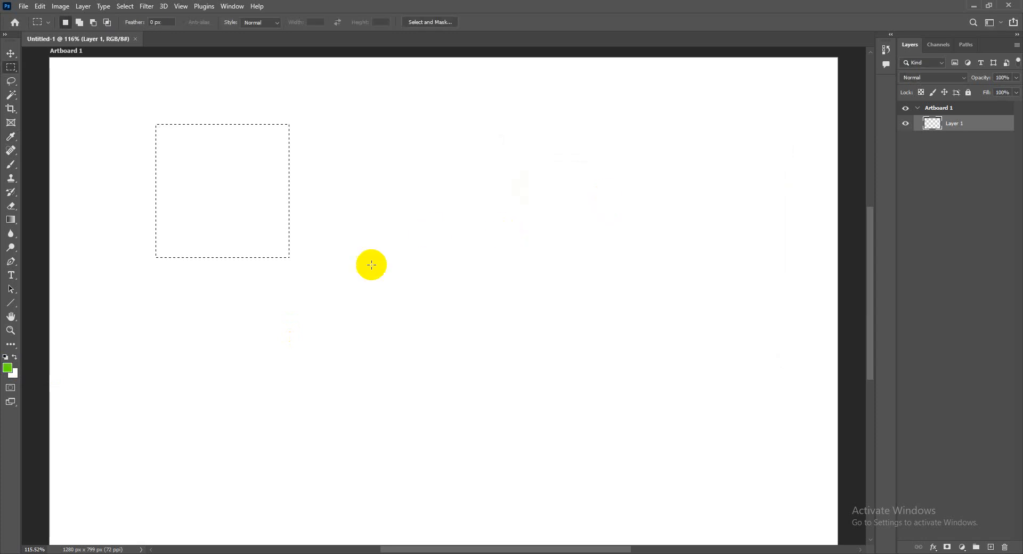
pyautogui.click(15, 371)
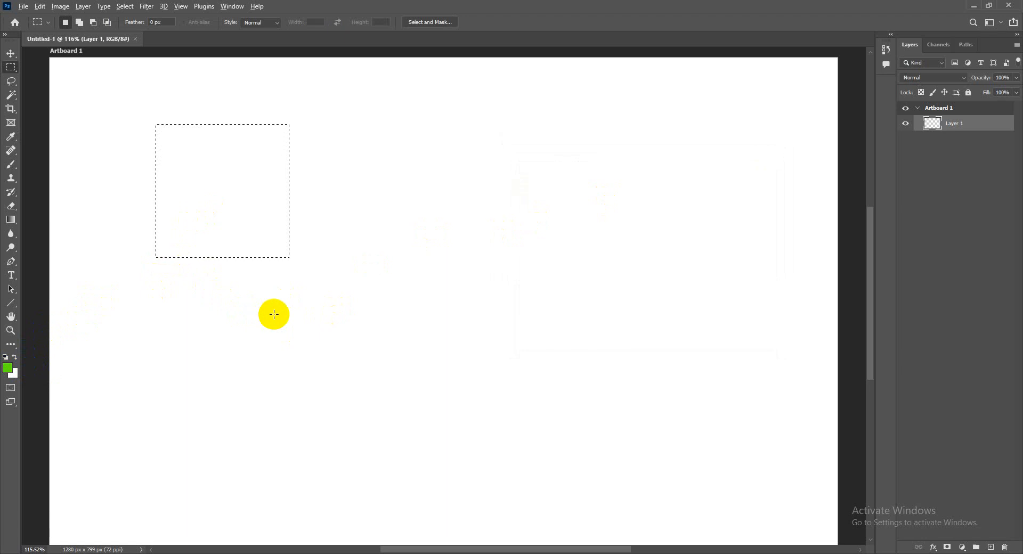
pyautogui.hotkey('alt', 'BackSpace')
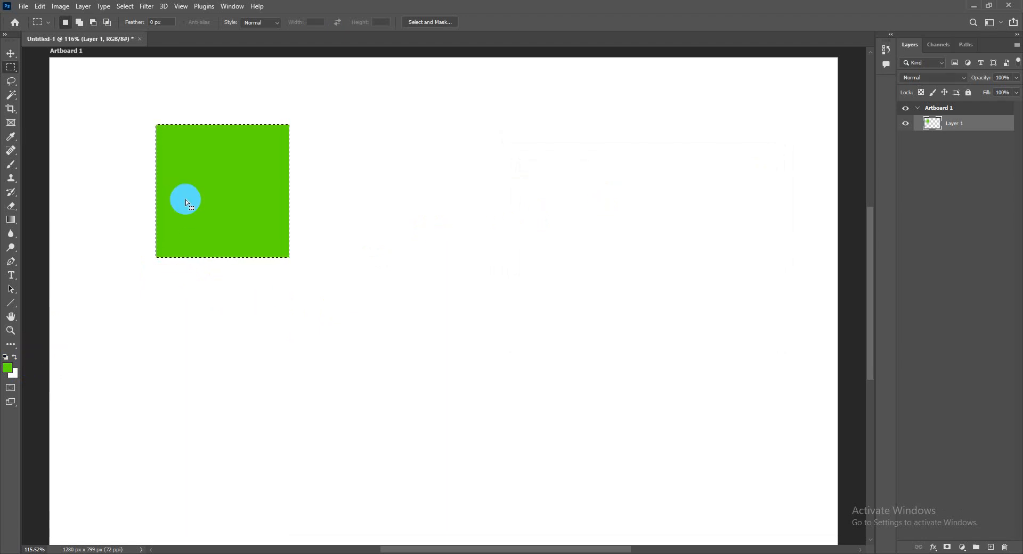
# Set the background color to blue (#1b05f4) and fill the square selection with it, alternating once with the foreground green
pyautogui.click(16, 375)
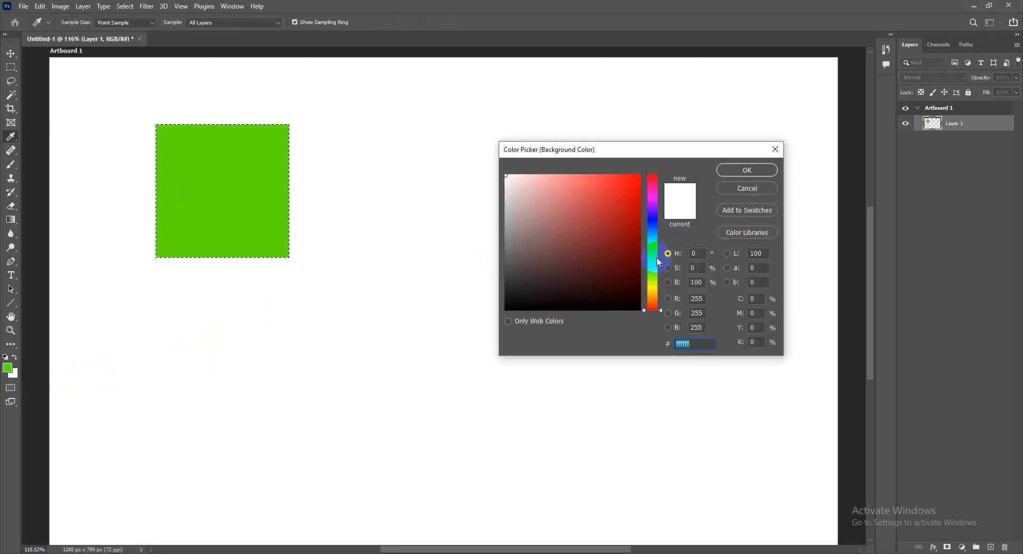
pyautogui.click(653, 243)
pyautogui.moveTo(655, 245)
pyautogui.mouseDown()
pyautogui.moveTo(650, 217)
pyautogui.moveTo(625, 199)
pyautogui.moveTo(639, 179)
pyautogui.mouseUp()
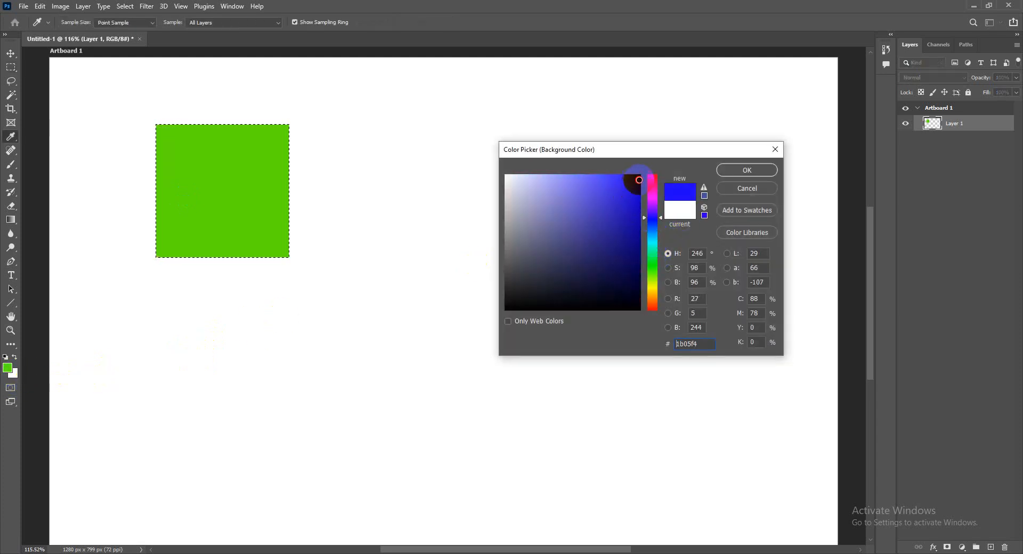
pyautogui.click(729, 170)
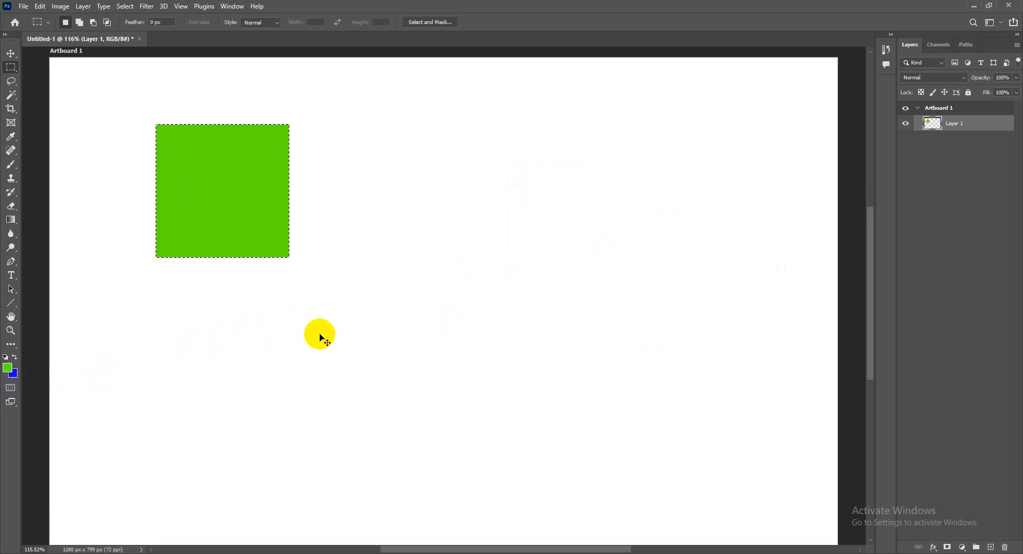
pyautogui.hotkey('ctrl', 'BackSpace')
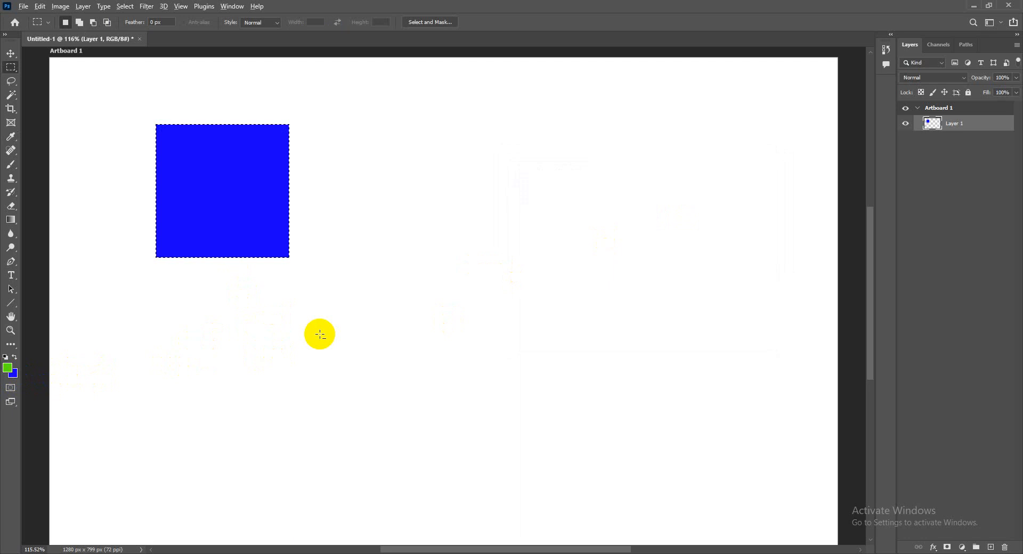
pyautogui.hotkey('alt', 'BackSpace')
pyautogui.hotkey('ctrl', 'BackSpace')
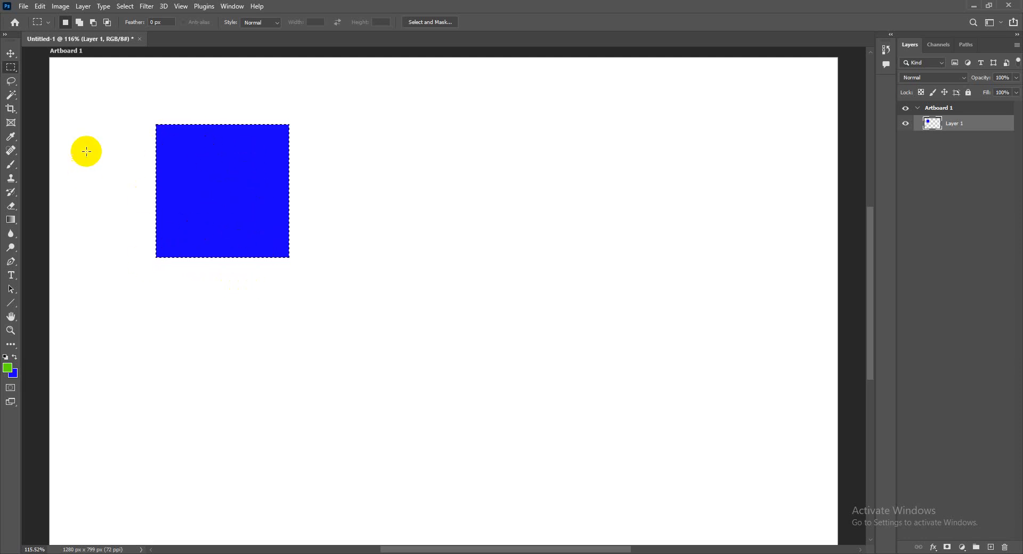
# Deselect the square and move it slightly left and down on the artboard with the Move tool
pyautogui.click(124, 6)
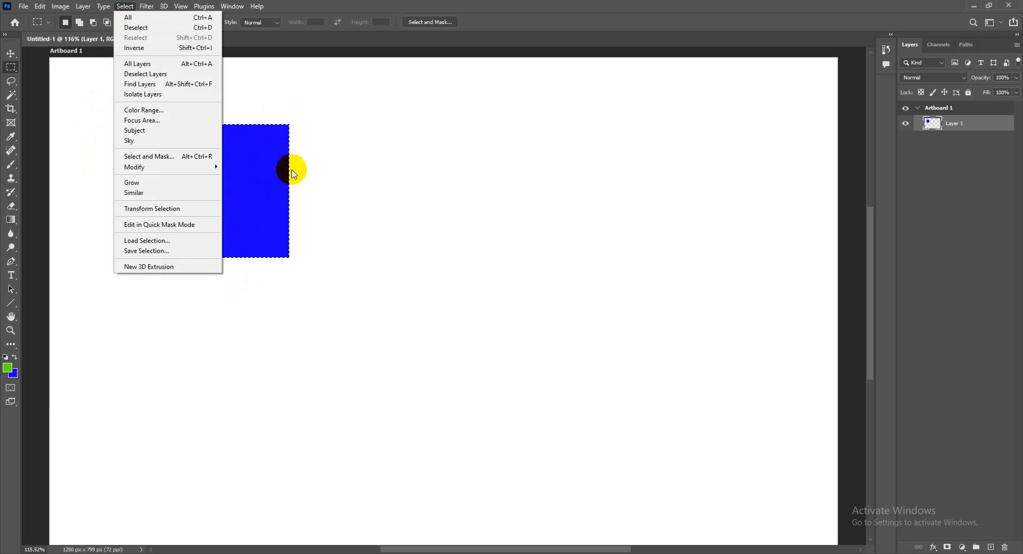
pyautogui.click(341, 9)
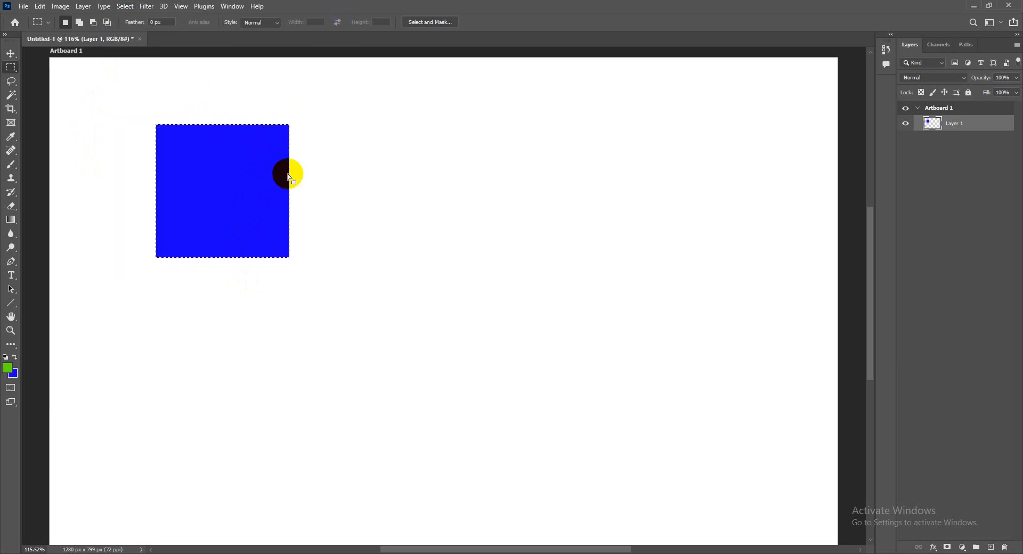
pyautogui.click(125, 6)
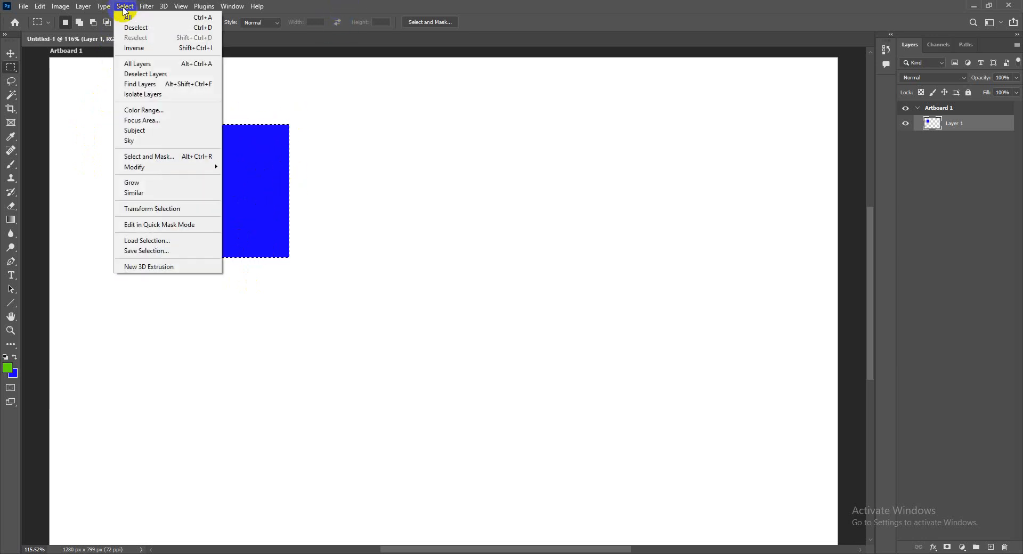
pyautogui.moveTo(146, 5)
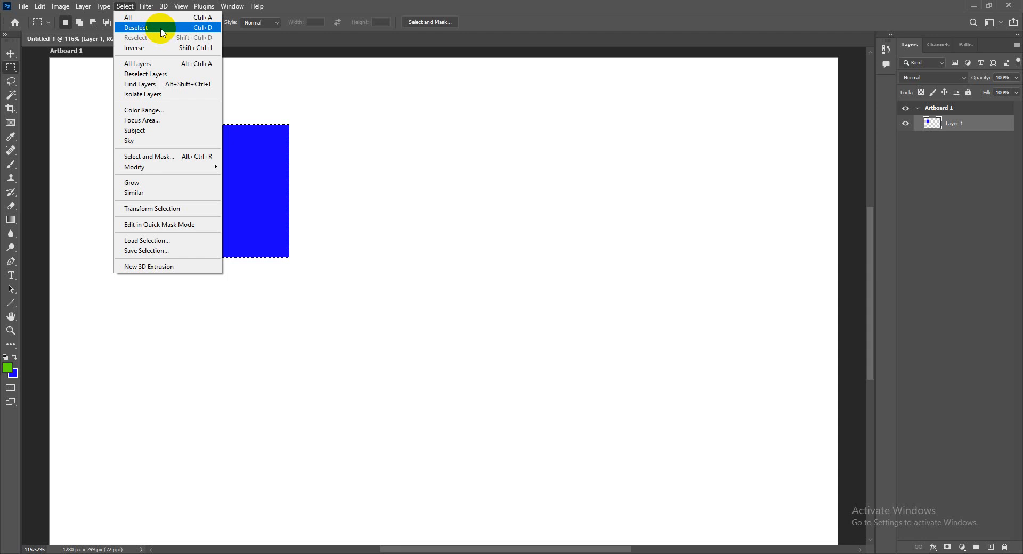
pyautogui.click(172, 27)
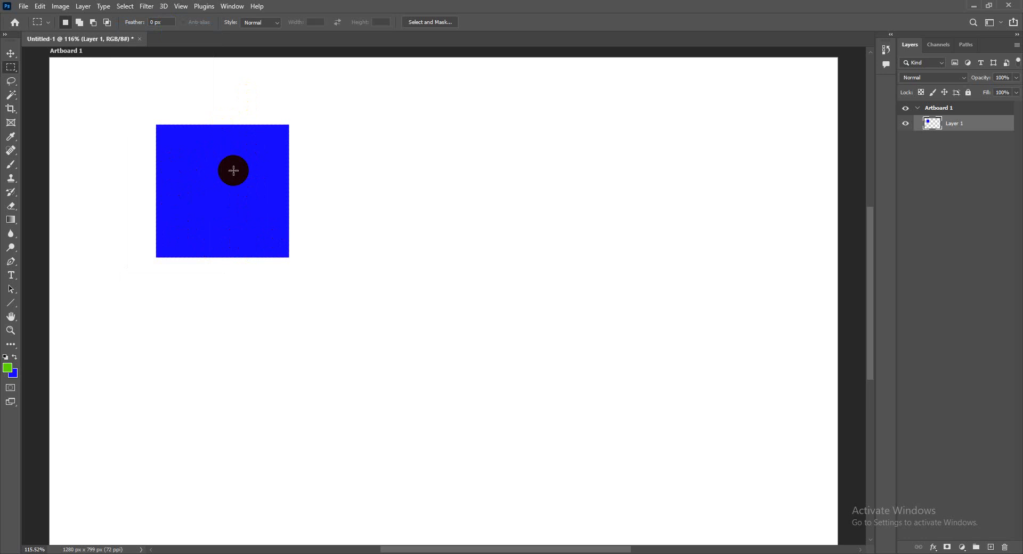
pyautogui.click(11, 53)
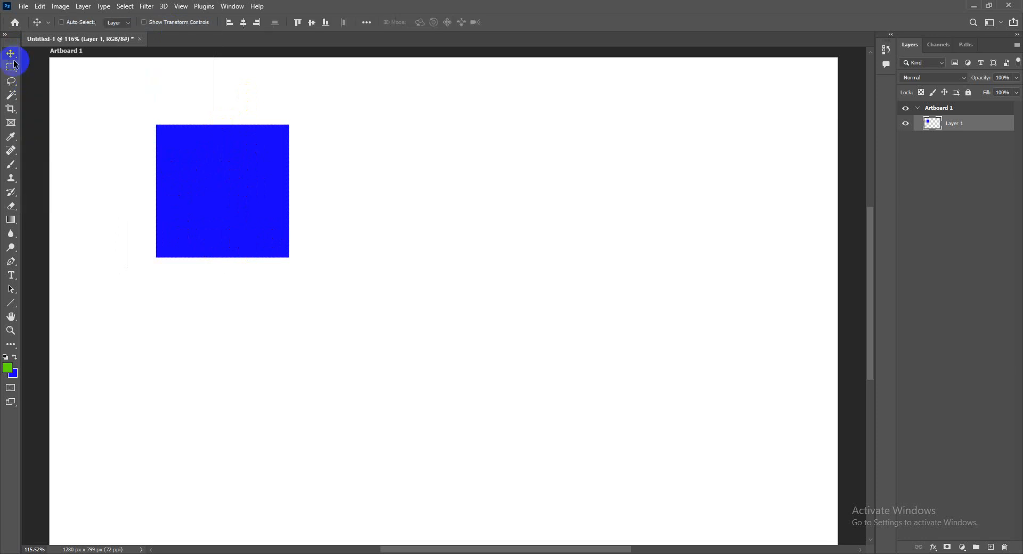
pyautogui.moveTo(208, 183); pyautogui.dragTo(176, 219)
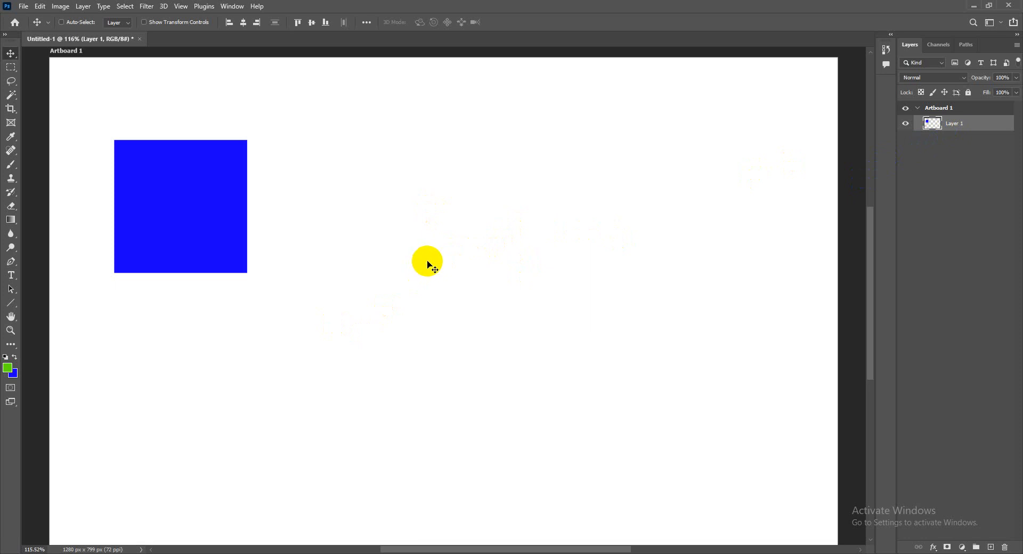
# Draw a circular selection near the middle of the artboard, beside the blue square, with the Elliptical Marquee tool
pyautogui.click(11, 68)
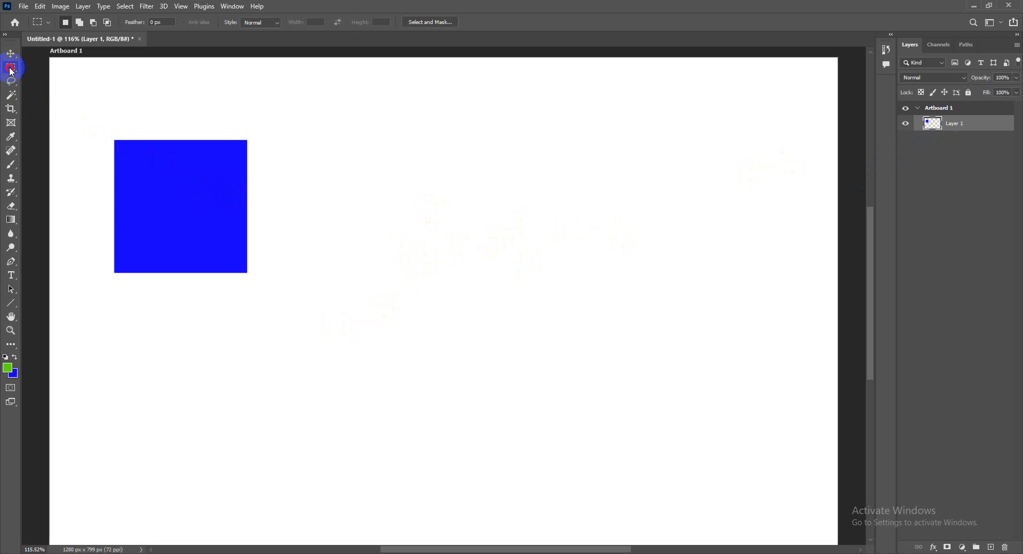
pyautogui.rightClick(11, 68)
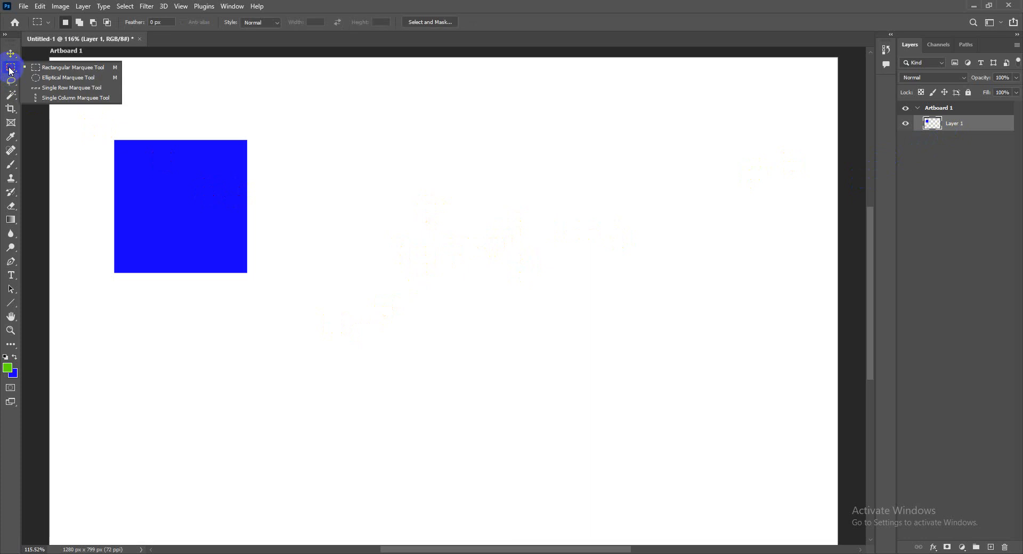
pyautogui.click(52, 80)
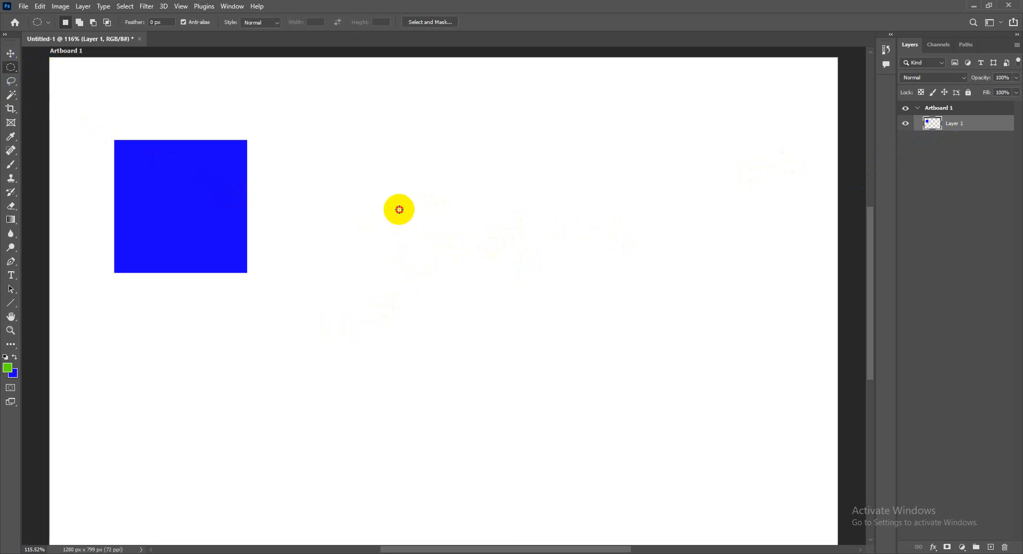
pyautogui.moveTo(399, 209); pyautogui.dragTo(530, 344)
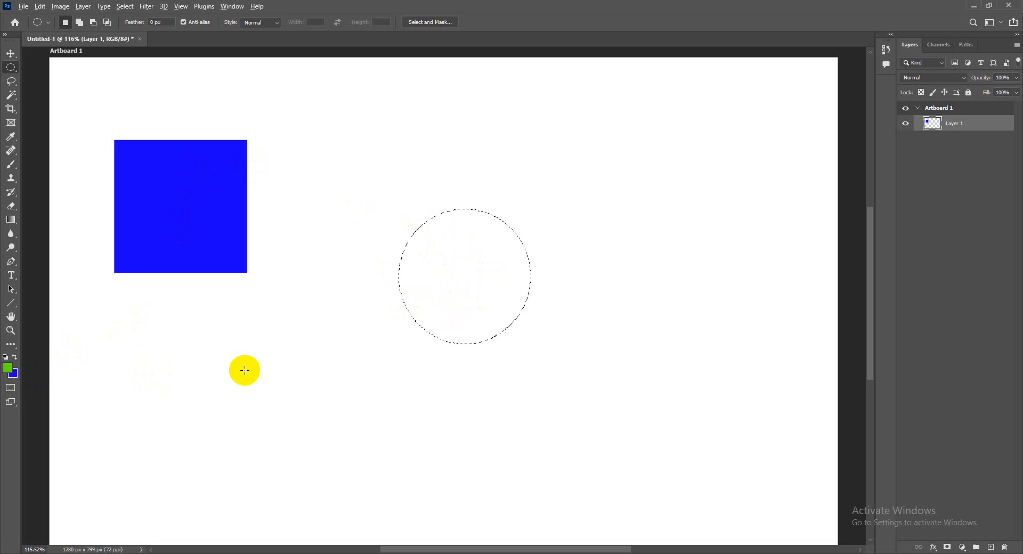
# Fill the circular selection on Layer 1 with the foreground green and deselect it
pyautogui.hotkey('alt', 'BackSpace')
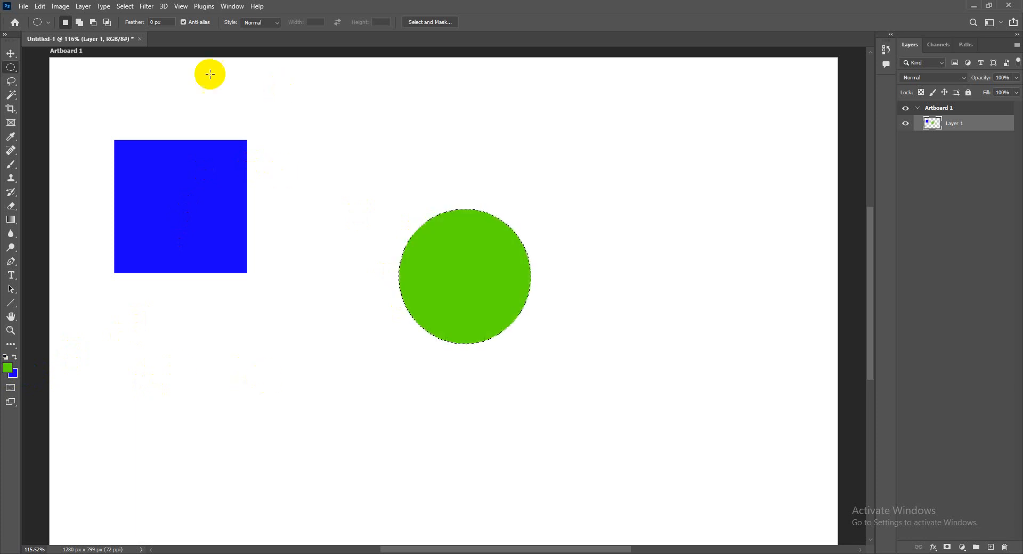
pyautogui.click(124, 6)
pyautogui.click(134, 28)
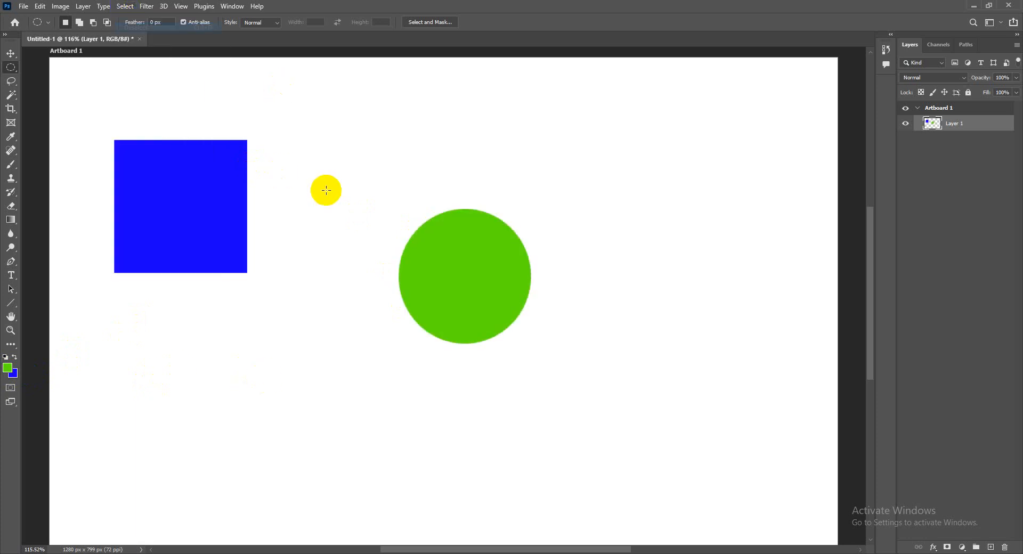
# Move Layer 1's blue square and green circle together across the artboard with the Move tool
pyautogui.click(11, 53)
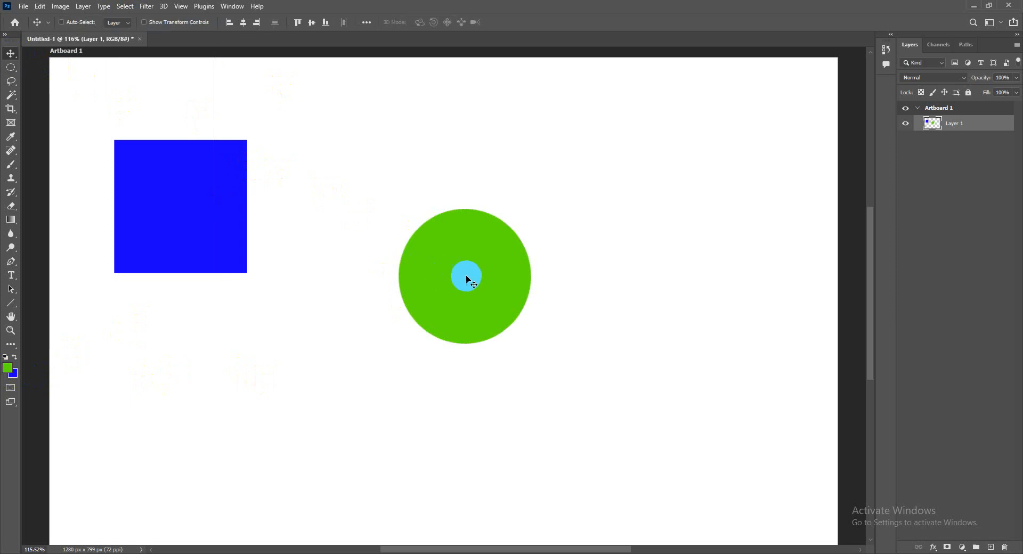
pyautogui.moveTo(437, 277); pyautogui.dragTo(582, 380)
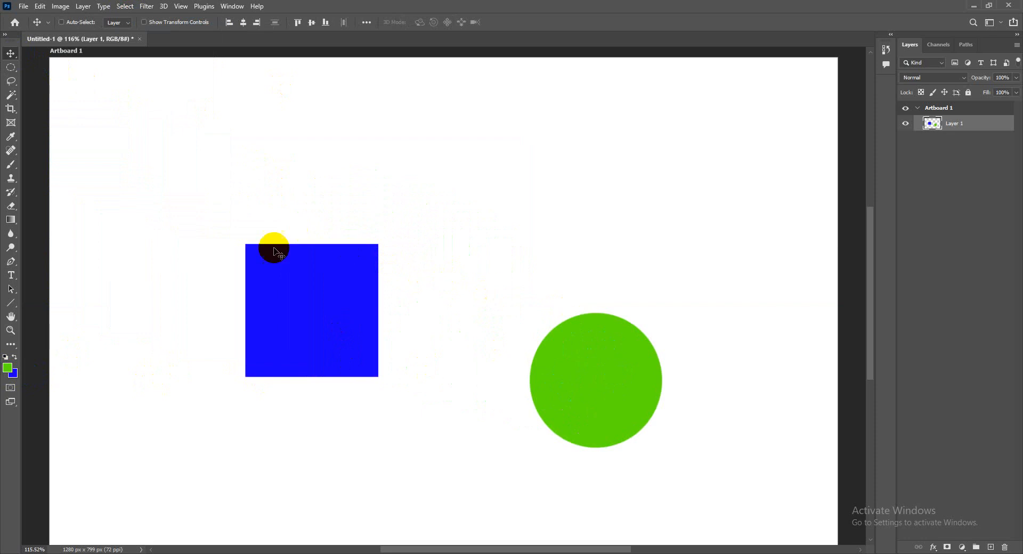
pyautogui.moveTo(616, 383); pyautogui.dragTo(567, 365)
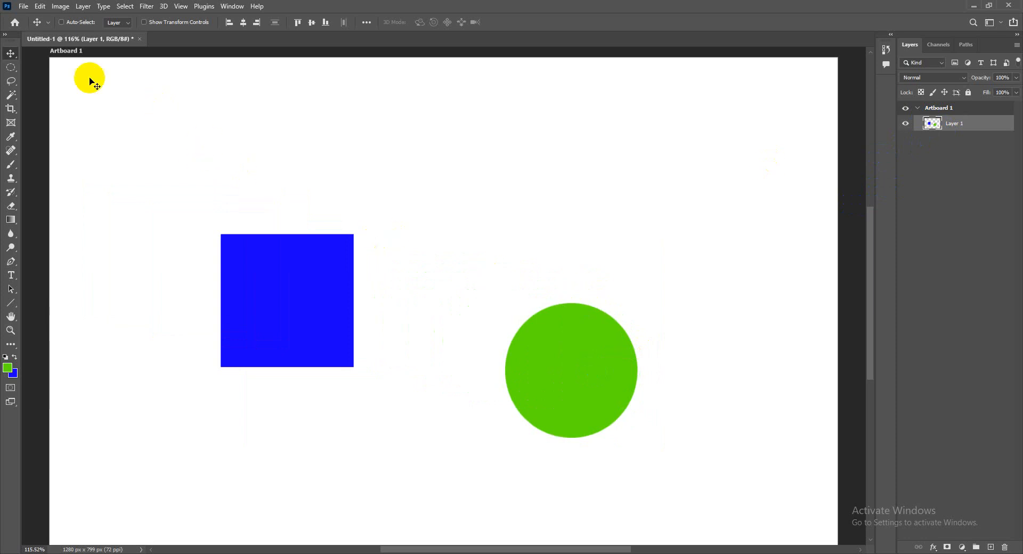
# Undo the move, the deselection and the green fill so only the circular selection is left beside the square
pyautogui.click(35, 7)
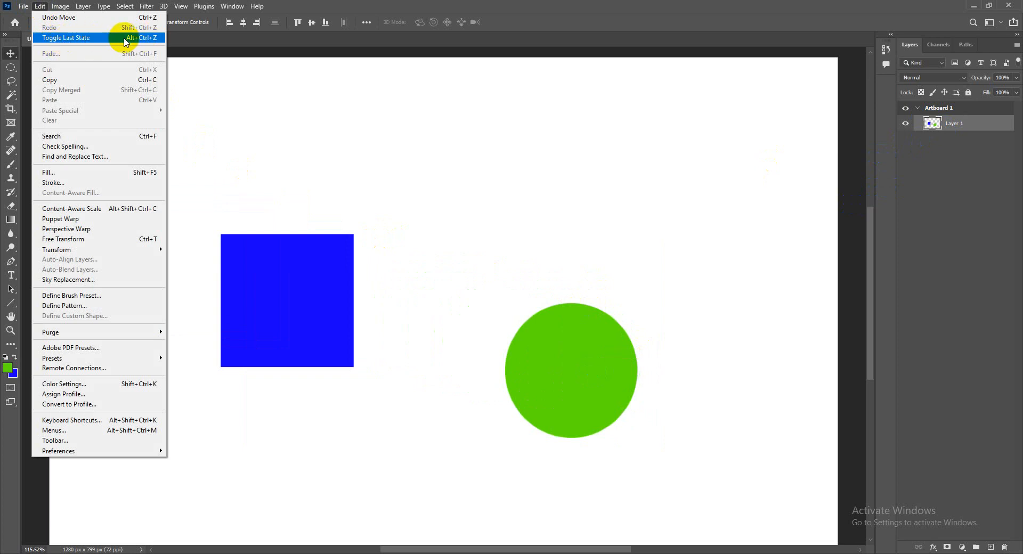
pyautogui.click(118, 19)
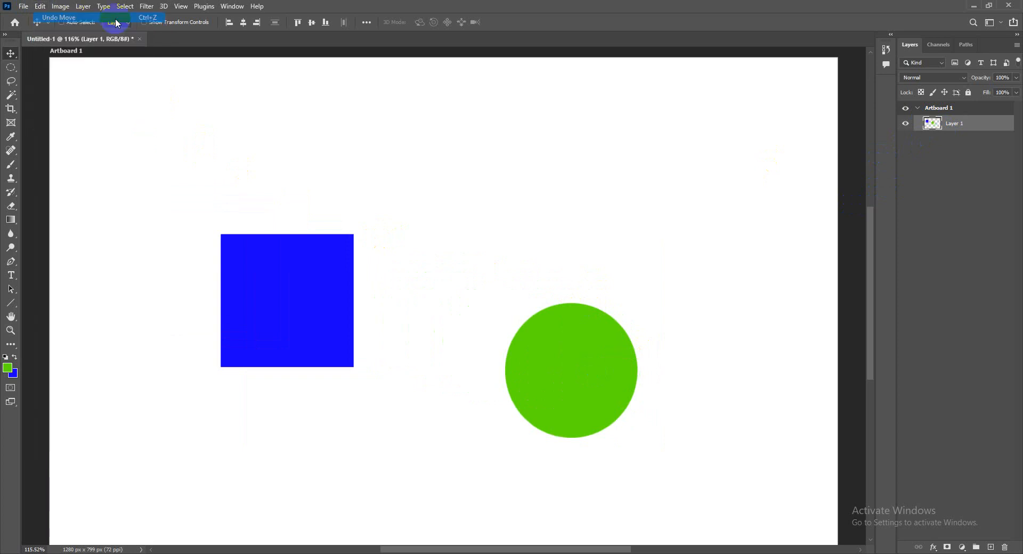
pyautogui.click(40, 6)
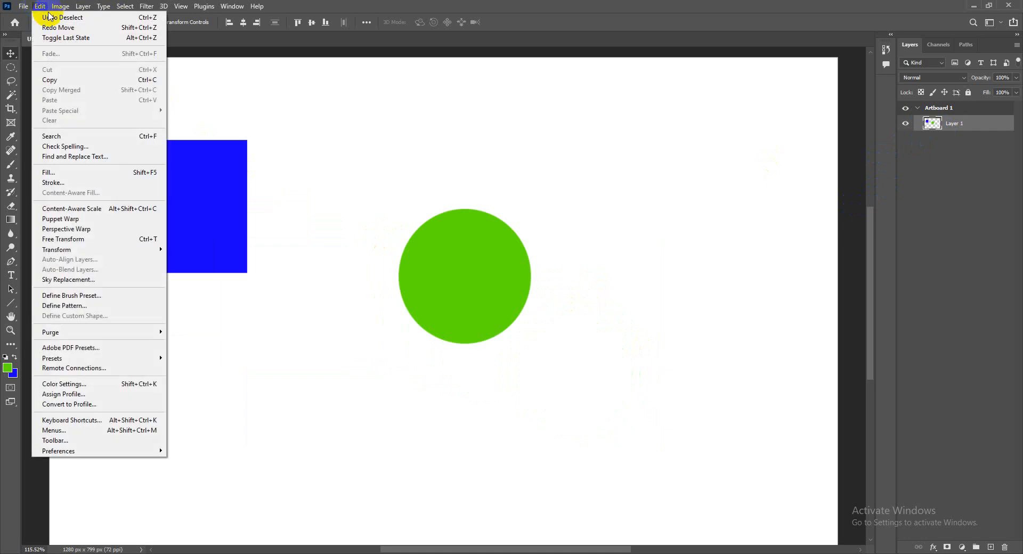
pyautogui.click(51, 17)
pyautogui.click(40, 7)
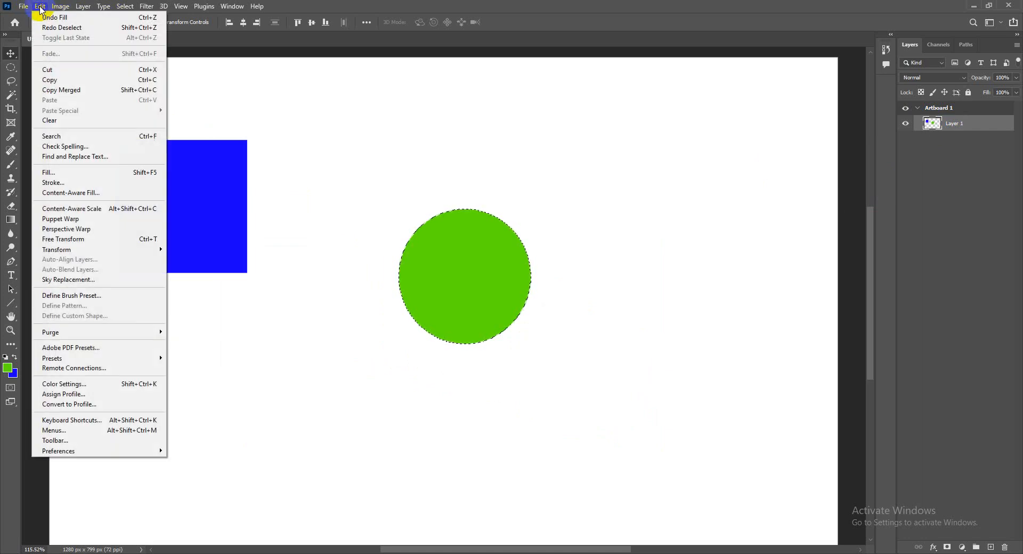
pyautogui.click(73, 18)
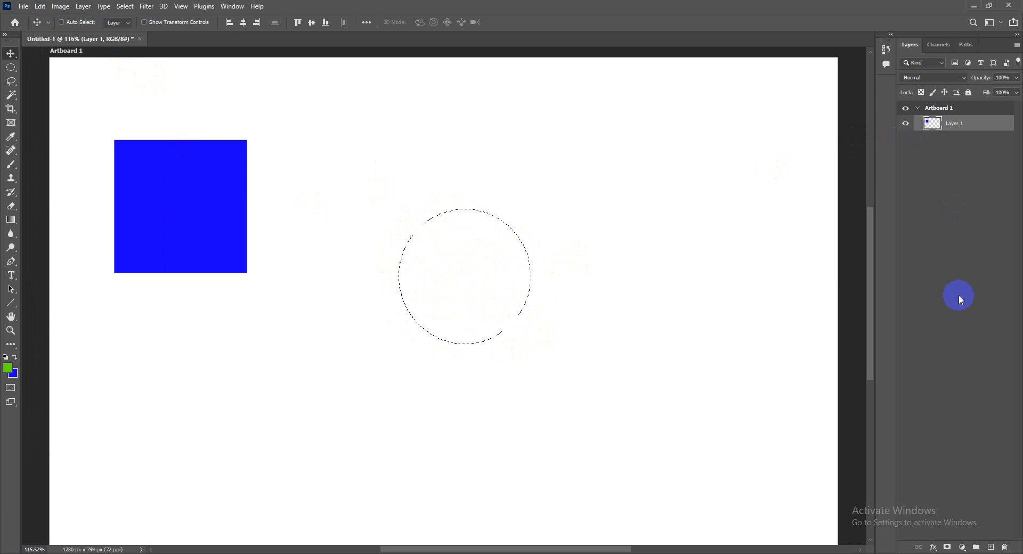
# Add a new empty layer above Layer 1 and make it the active layer
pyautogui.click(991, 549)
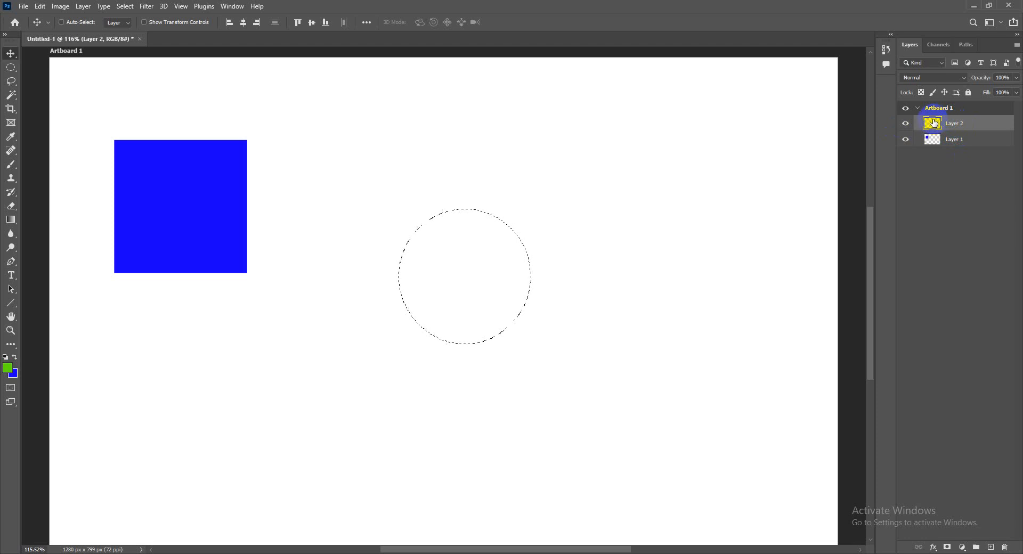
pyautogui.keyDown('ctrl'); pyautogui.click(964, 127); pyautogui.keyUp('ctrl')
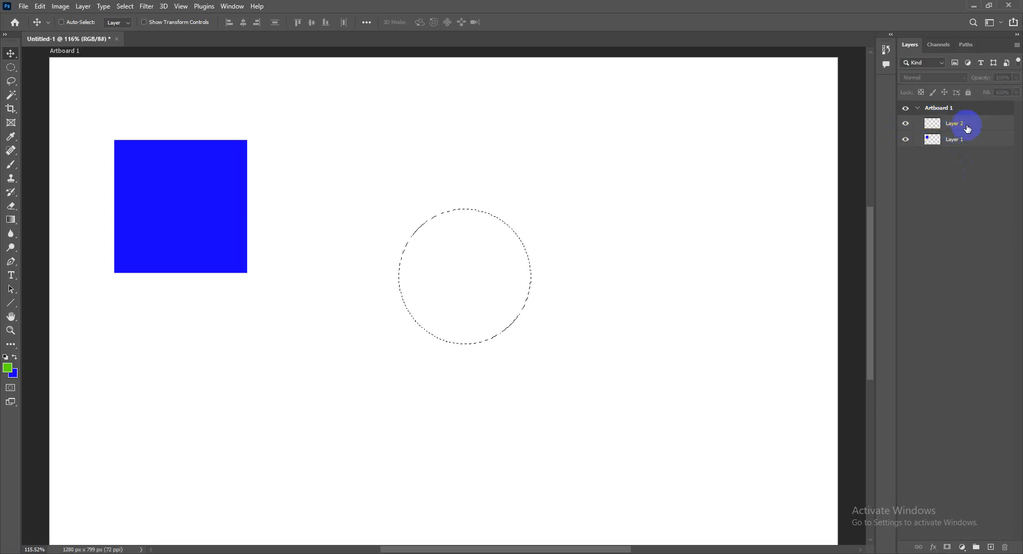
pyautogui.click(967, 125)
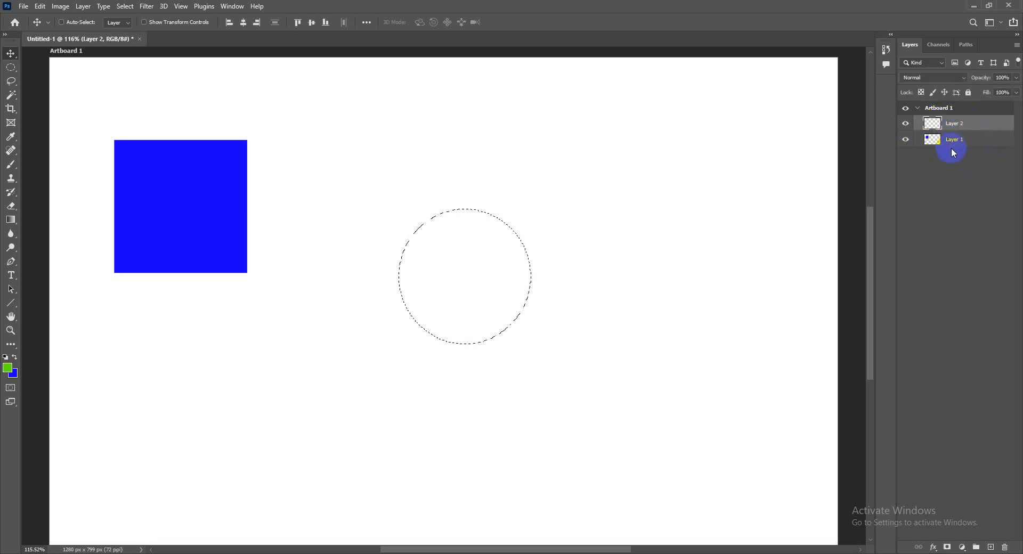
# Dismiss the message notification and delete the empty Layer 2
pyautogui.click(986, 177)
pyautogui.moveTo(963, 130); pyautogui.dragTo(1013, 466)
pyautogui.moveTo(1008, 540); pyautogui.dragTo(1007, 541)
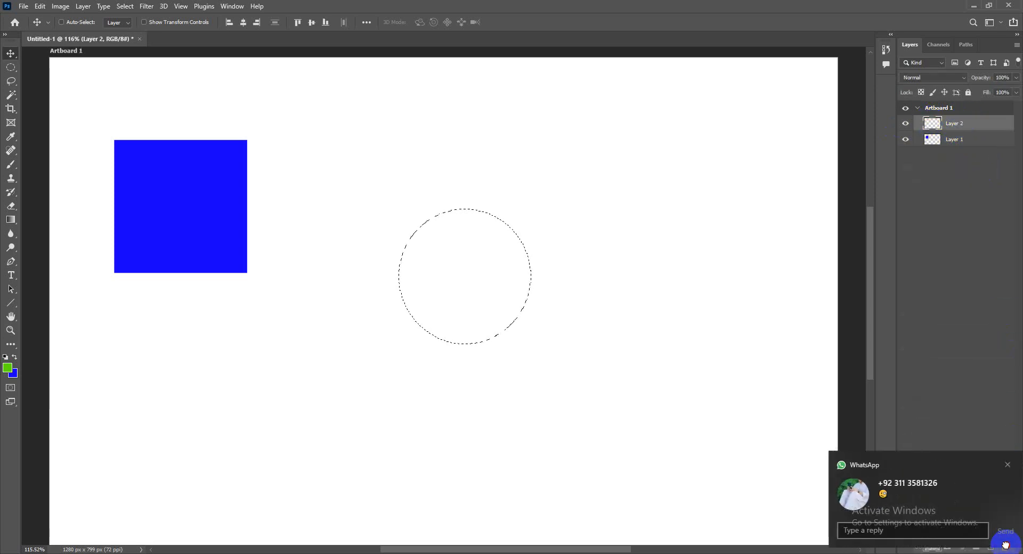
pyautogui.click(999, 465)
pyautogui.moveTo(942, 123); pyautogui.dragTo(1005, 549)
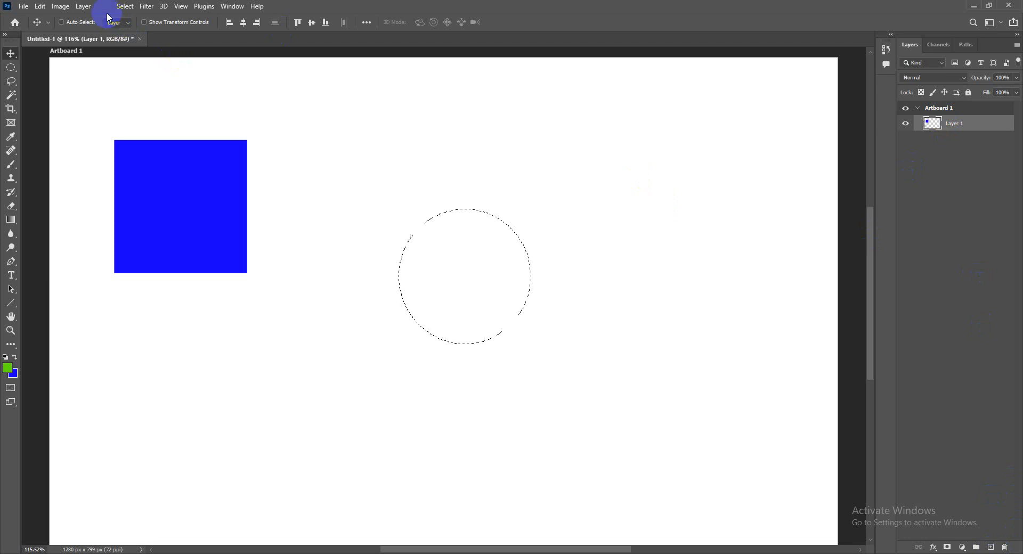
# Create a new layer named Layer 2 through the New Layer dialog, with Normal mode and 100% opacity
pyautogui.click(83, 6)
pyautogui.moveTo(96, 17)
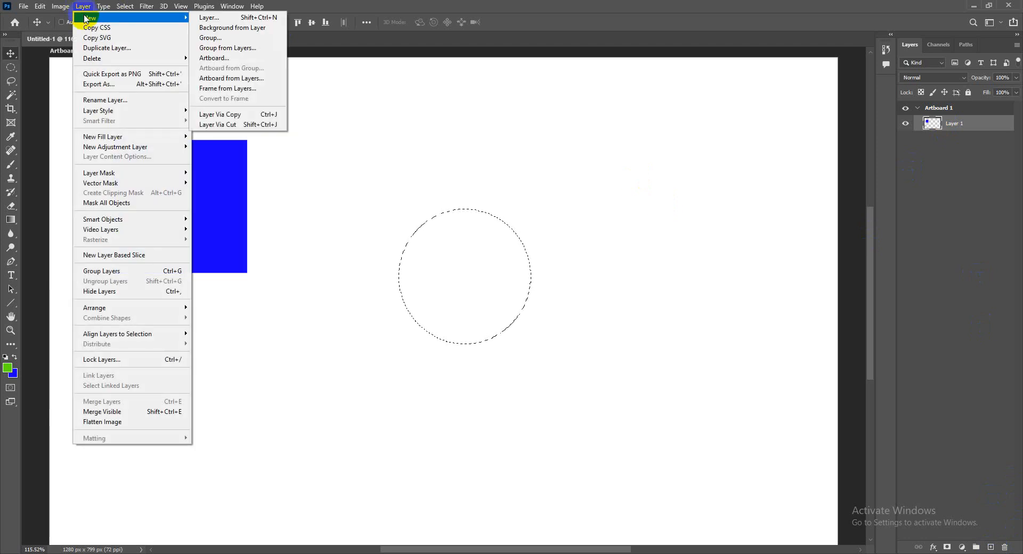
pyautogui.click(222, 22)
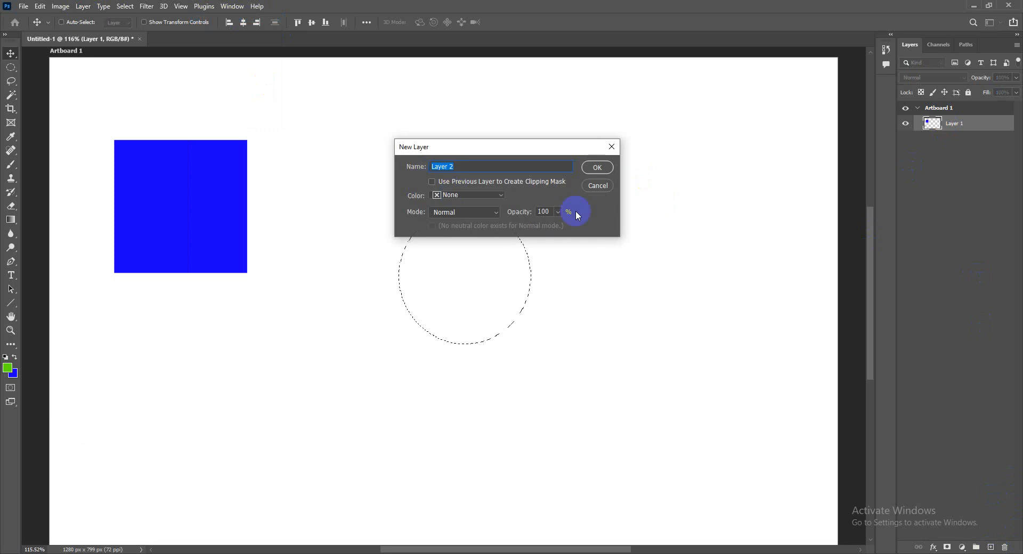
pyautogui.click(597, 168)
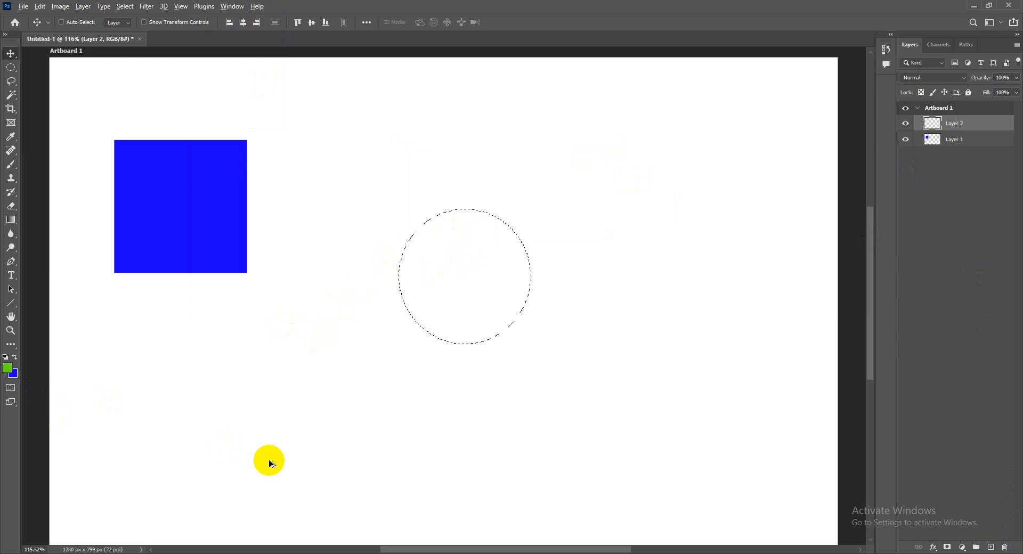
# Fill the circular selection on Layer 2 with the foreground green and deselect it
pyautogui.hotkey('alt', 'BackSpace')
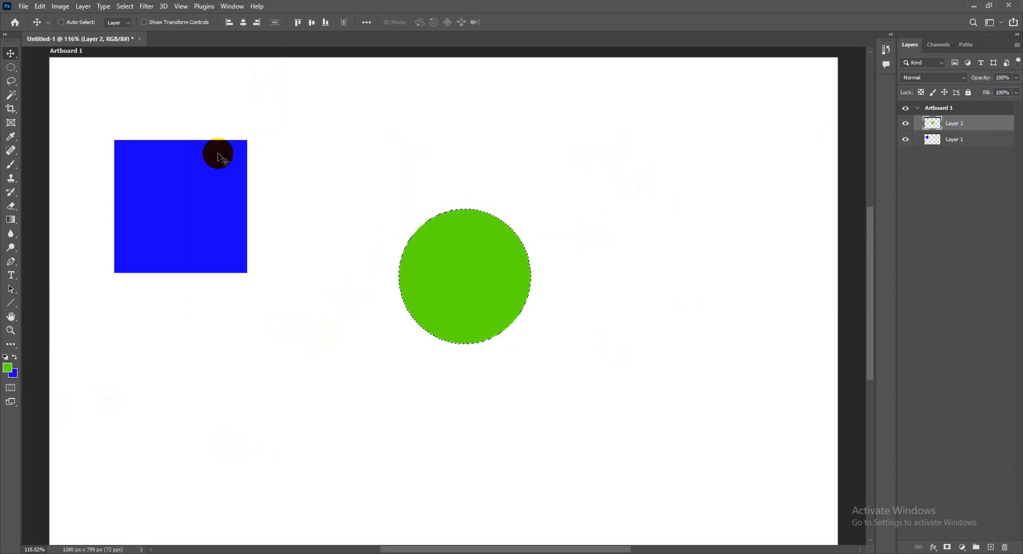
pyautogui.click(125, 6)
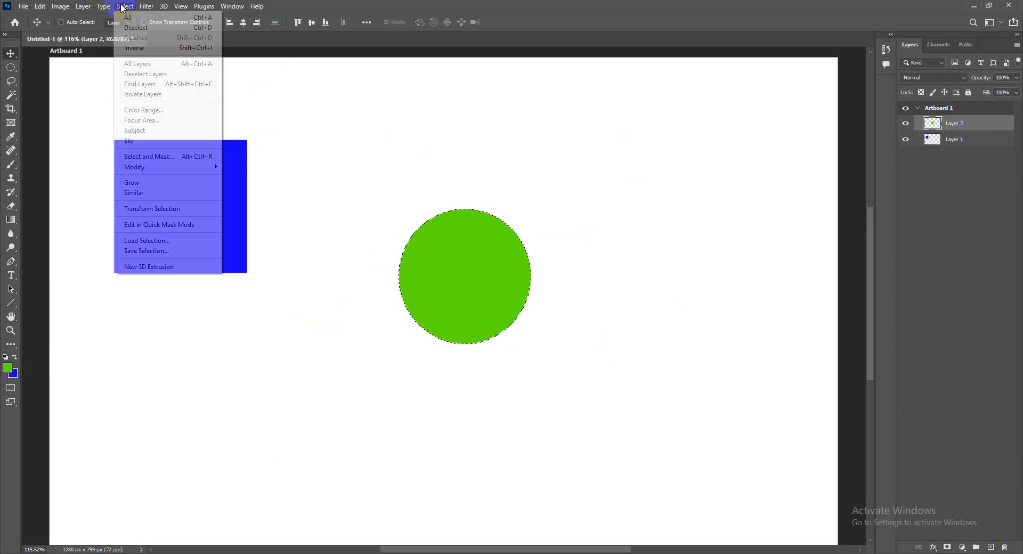
pyautogui.click(144, 29)
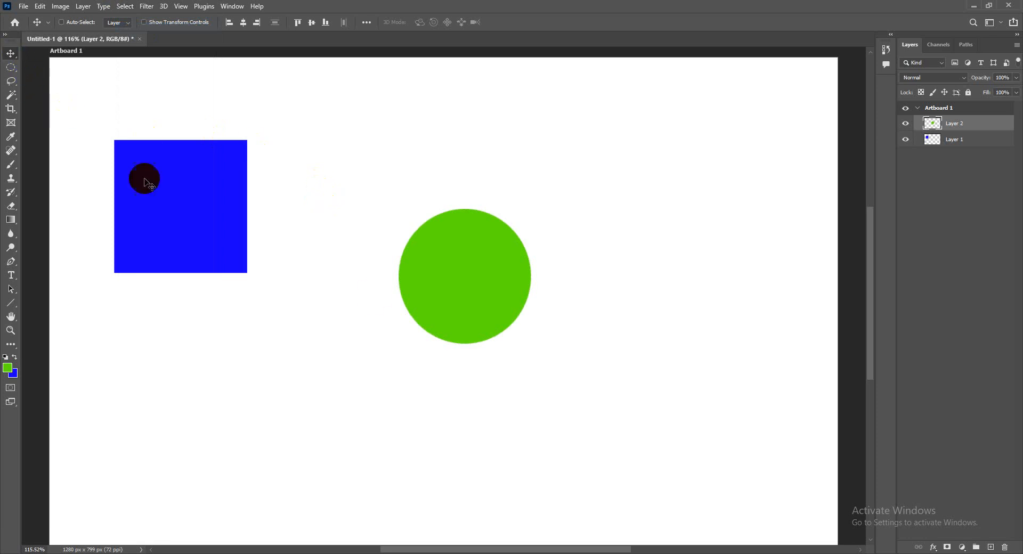
# Move Layer 2's green circle onto the blue square, and from there about 288 px right and 16 px down
pyautogui.moveTo(490, 277); pyautogui.dragTo(200, 201)
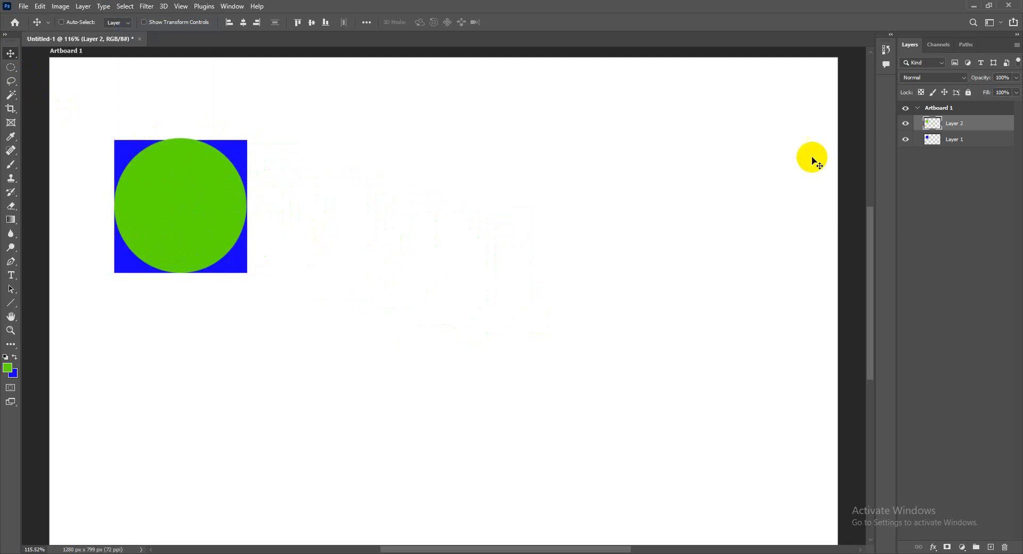
pyautogui.click(983, 121)
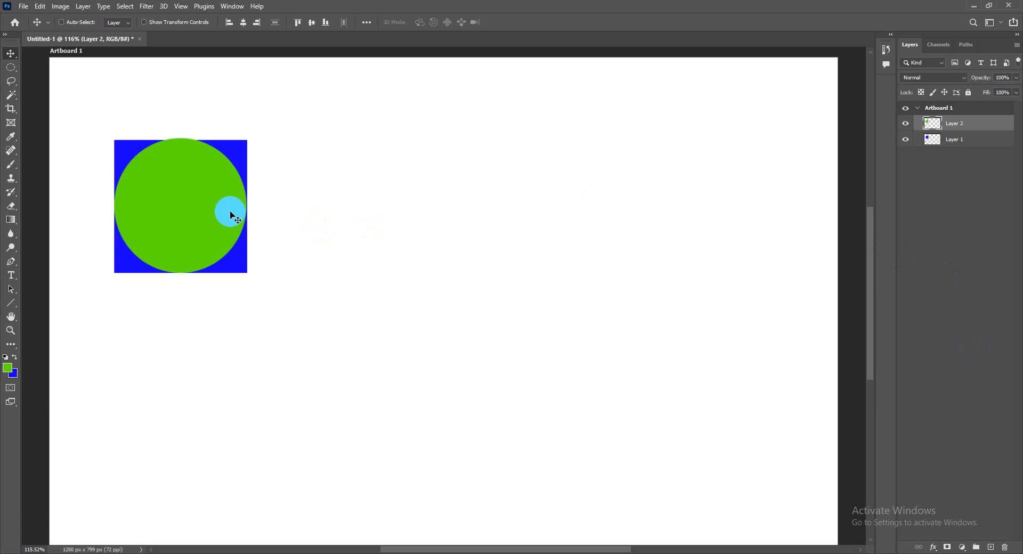
pyautogui.moveTo(231, 212); pyautogui.dragTo(391, 213)
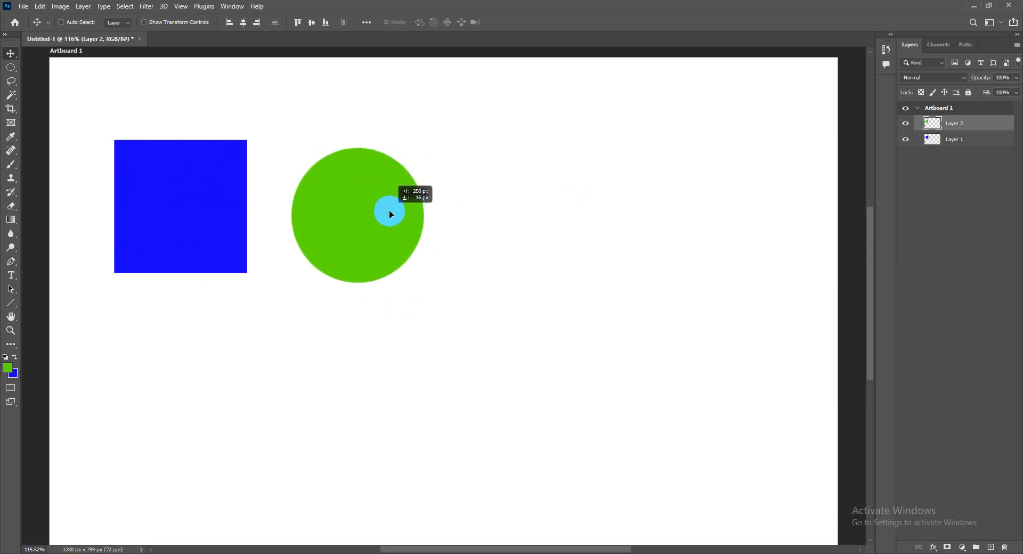
# Add a new layer above Layer 2 and select a single pixel row below the shapes with the Single Row Marquee tool
pyautogui.moveTo(1010, 116); pyautogui.dragTo(991, 549)
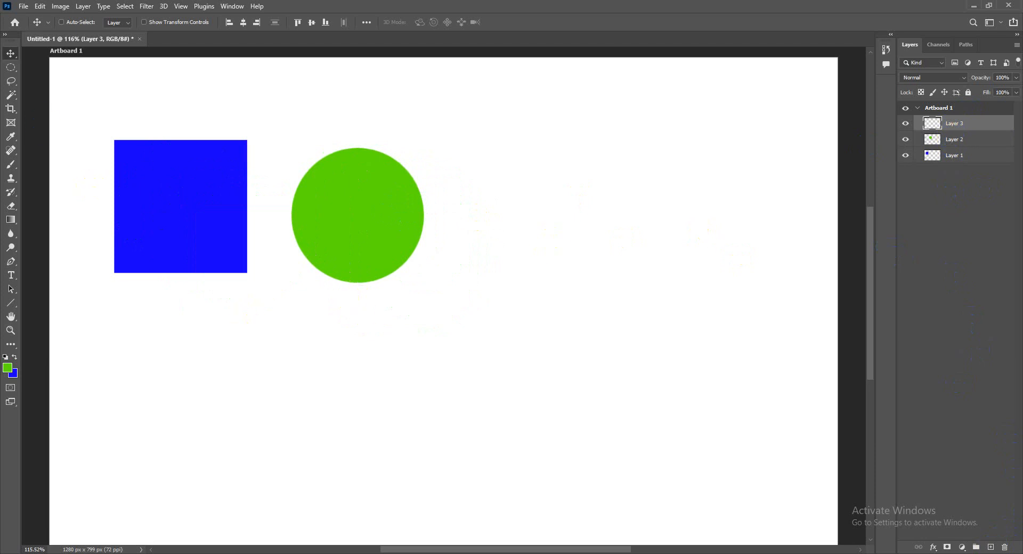
pyautogui.click(11, 67)
pyautogui.click(53, 89)
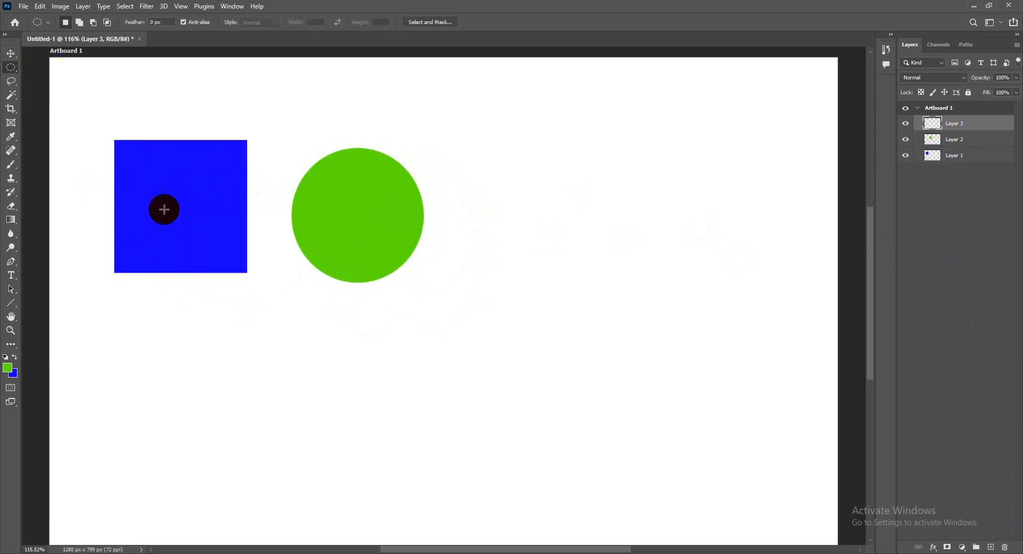
pyautogui.click(254, 370)
pyautogui.click(535, 403)
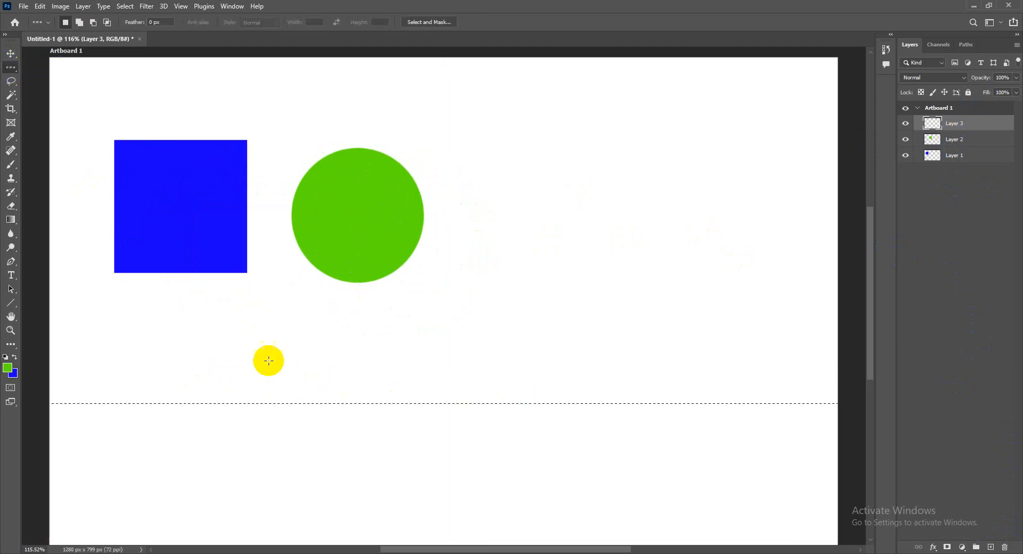
# Deselect the pixel row and draw a long, thin rectangular selection below the shapes with the Rectangular Marquee tool
pyautogui.click(10, 68)
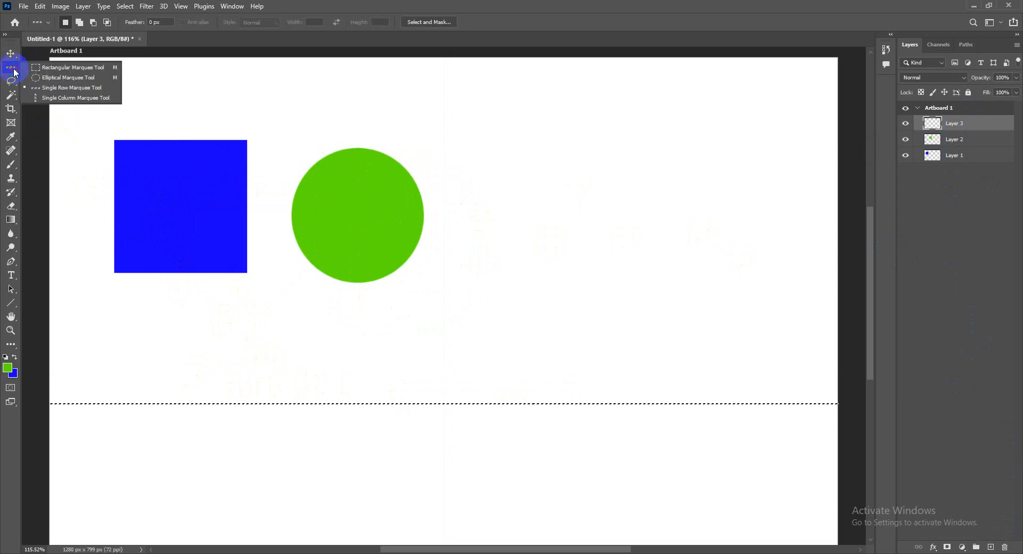
pyautogui.click(44, 70)
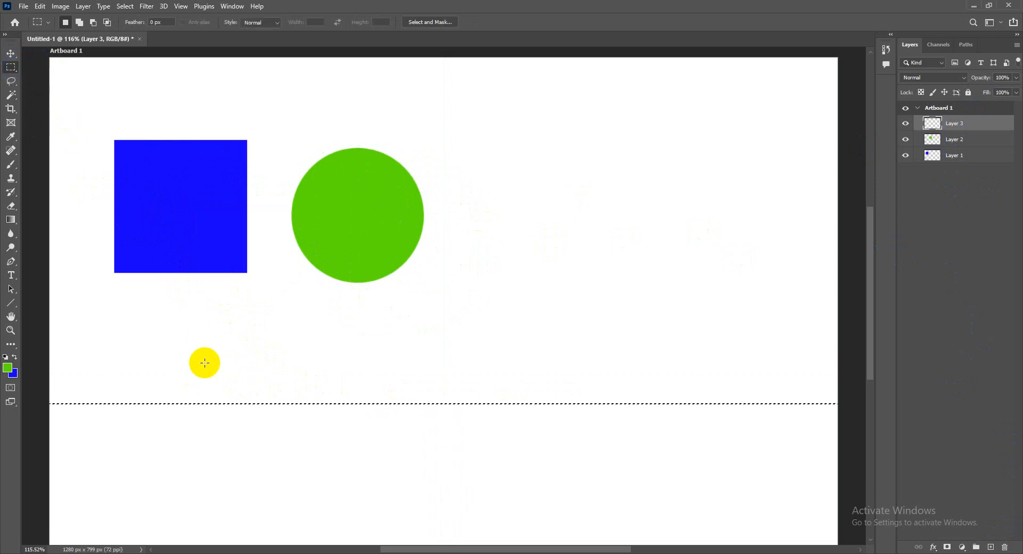
pyautogui.click(125, 6)
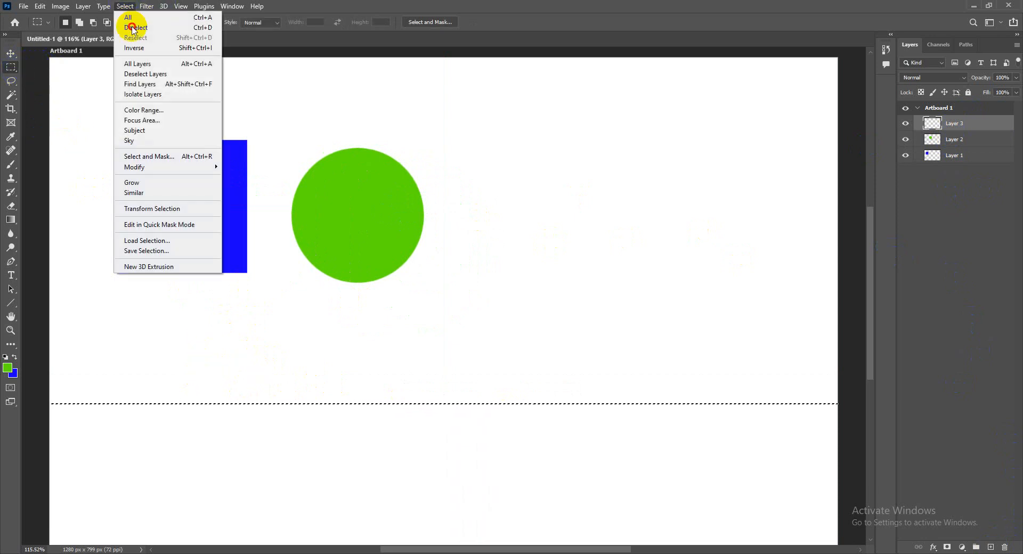
pyautogui.click(128, 27)
pyautogui.moveTo(205, 338); pyautogui.dragTo(583, 365)
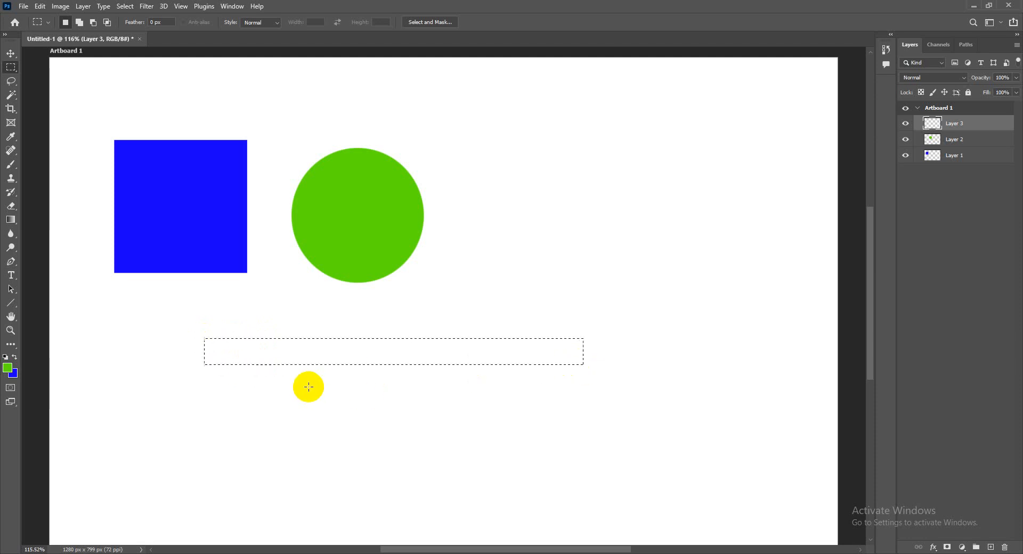
# Set the foreground color to pink, #fc5cf3
pyautogui.click(7, 368)
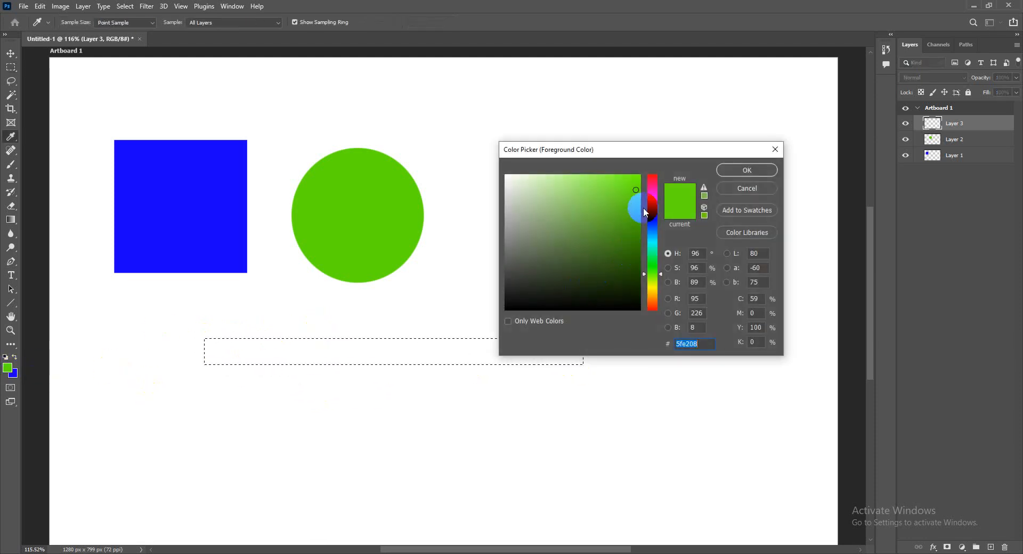
pyautogui.click(653, 198)
pyautogui.moveTo(633, 186); pyautogui.dragTo(591, 176)
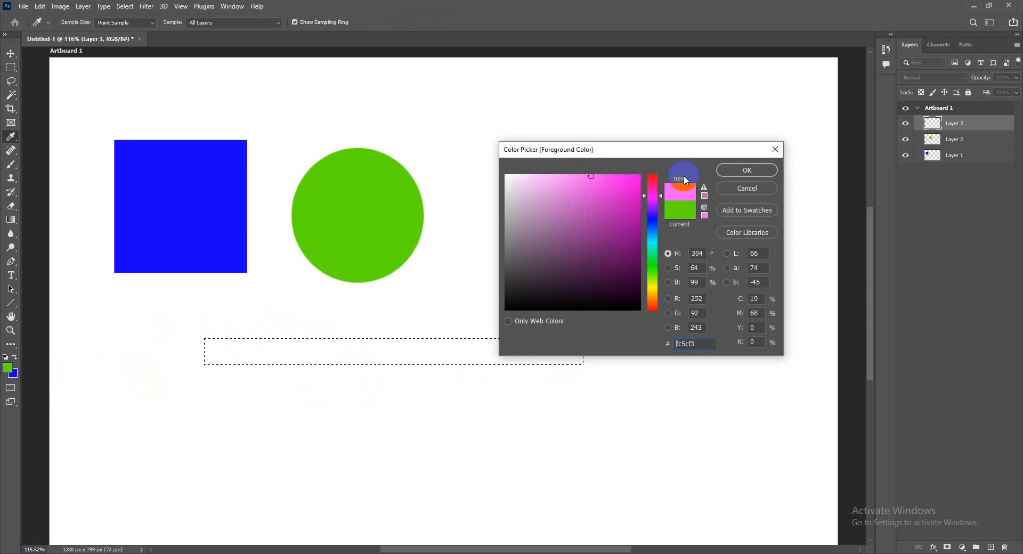
pyautogui.click(728, 170)
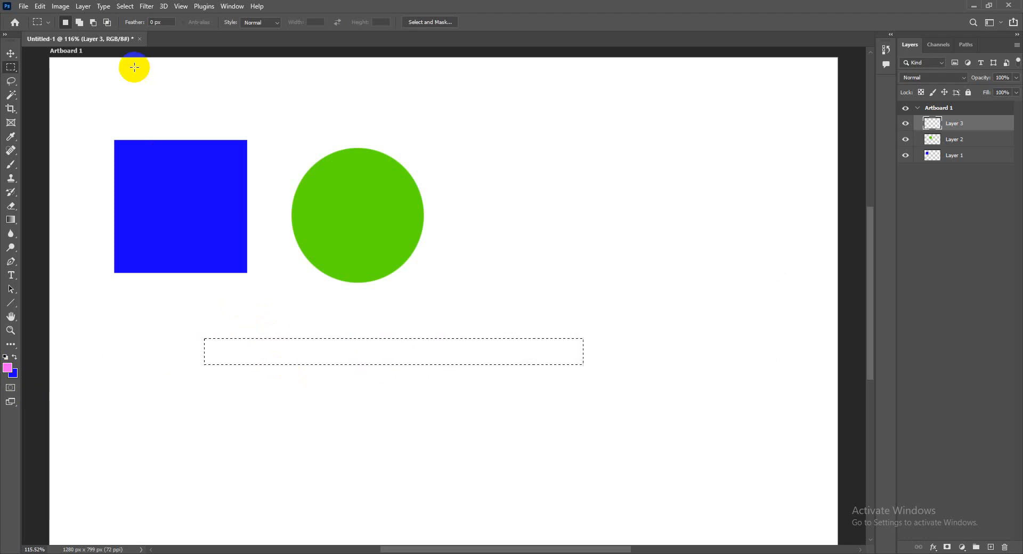
# Fill the long rectangular selection on Layer 3 with the foreground color in Normal mode at 100% opacity
pyautogui.click(40, 6)
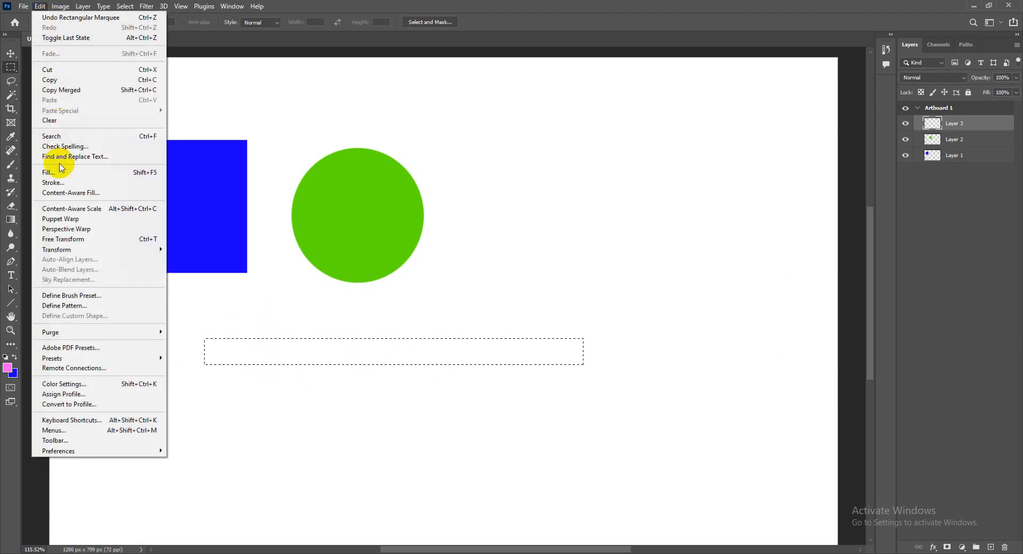
pyautogui.click(116, 174)
pyautogui.moveTo(537, 153); pyautogui.dragTo(540, 122)
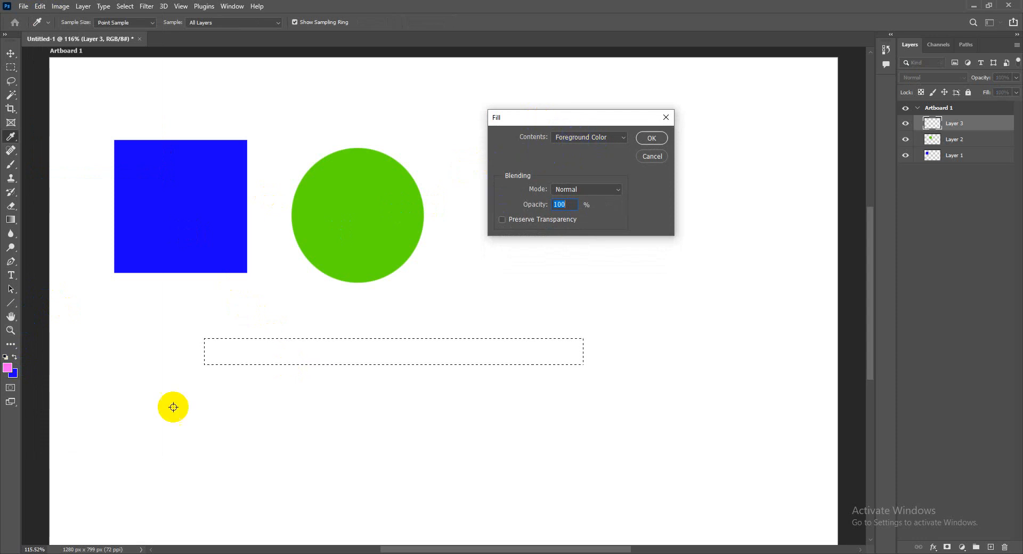
pyautogui.click(26, 381)
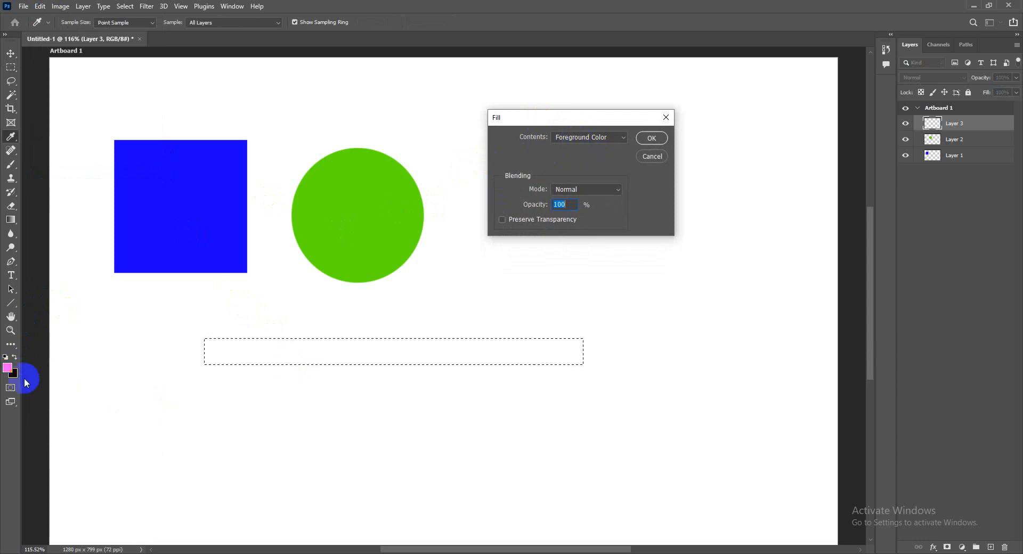
pyautogui.click(620, 139)
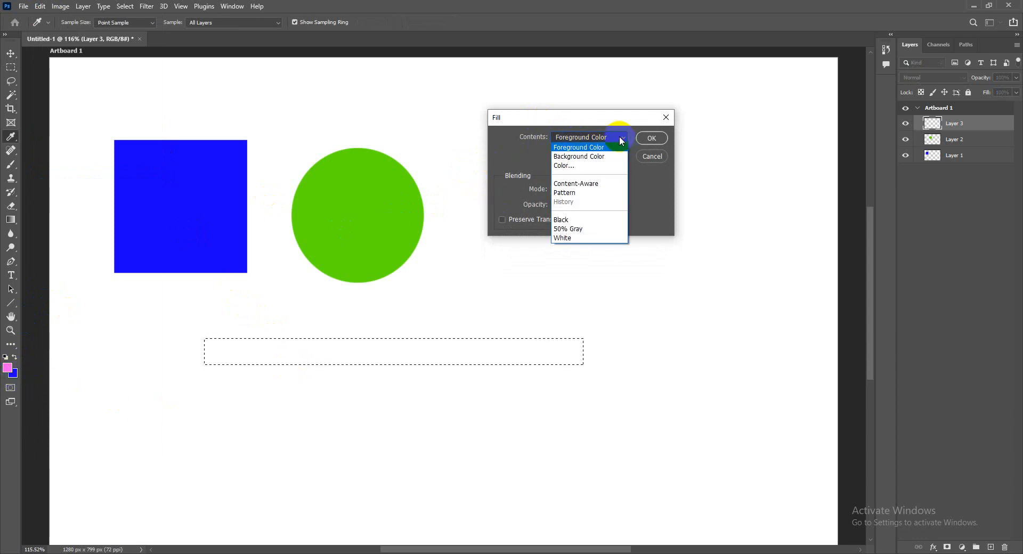
pyautogui.click(577, 157)
pyautogui.click(591, 137)
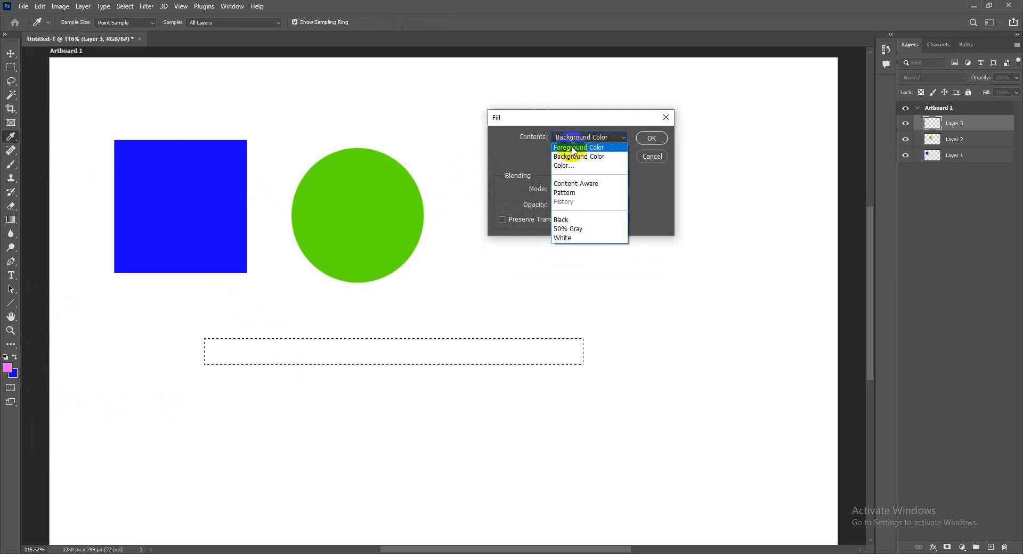
pyautogui.click(572, 149)
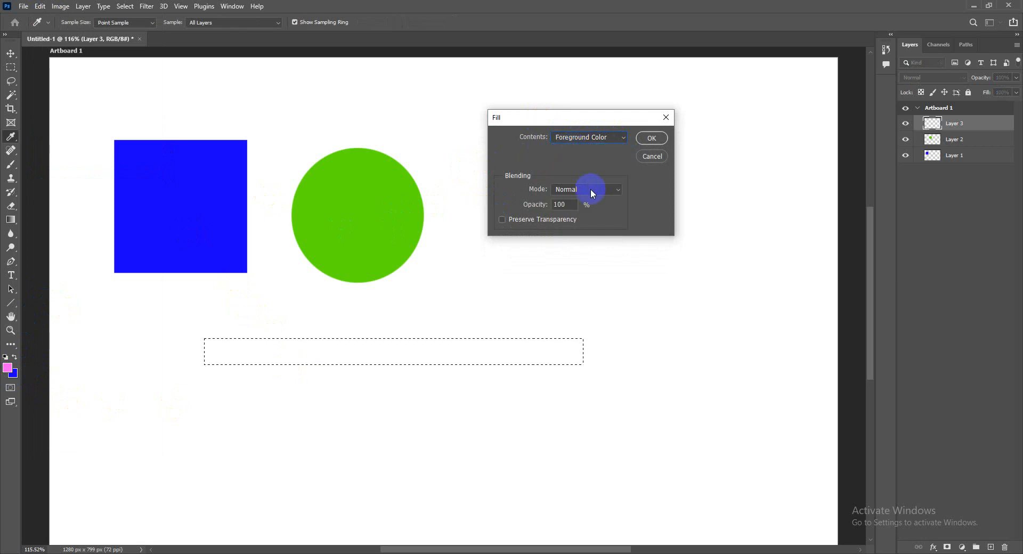
pyautogui.click(643, 138)
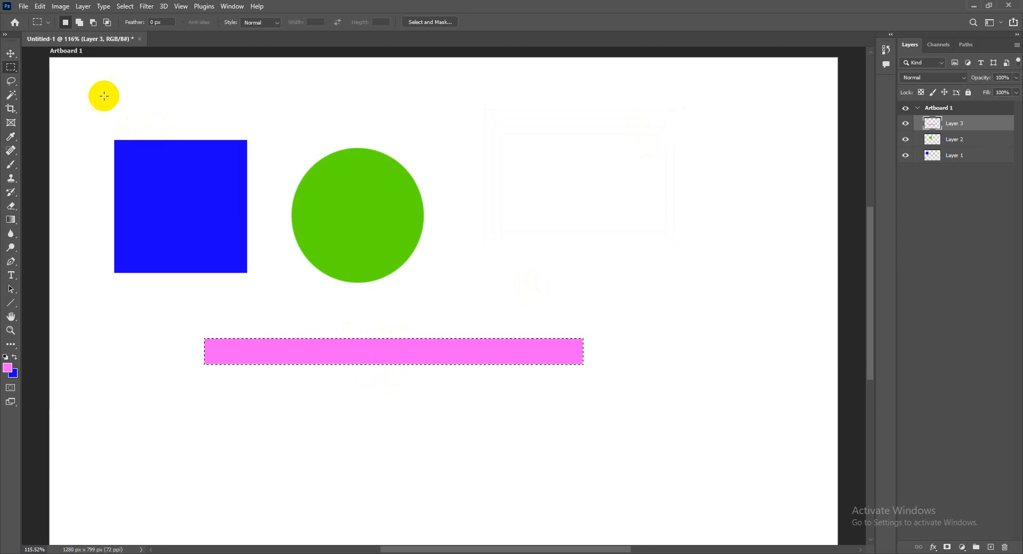
# Deselect the pink bar on Layer 3
pyautogui.click(40, 7)
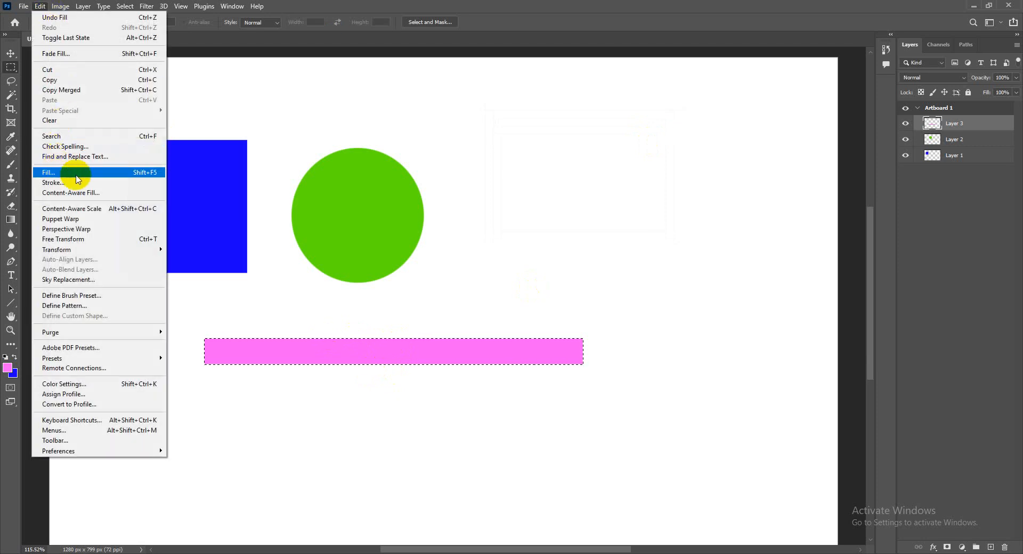
pyautogui.click(343, 4)
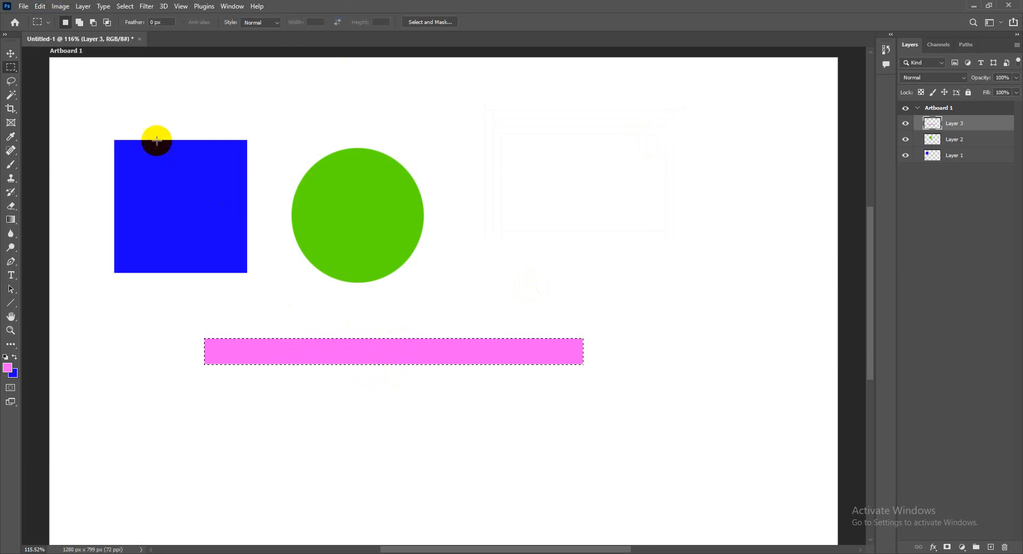
pyautogui.click(124, 7)
pyautogui.click(133, 27)
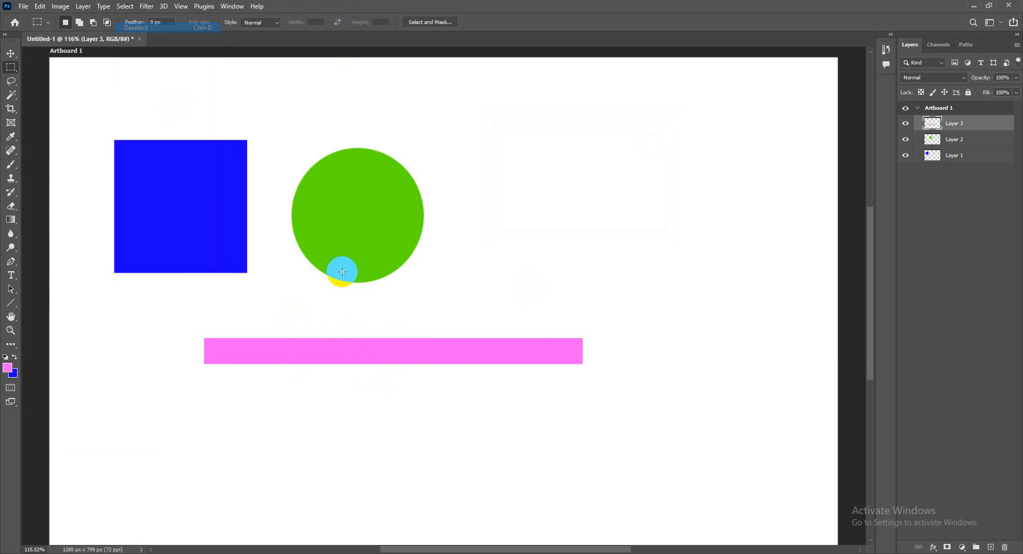
# Move Layer 3's pink bar up across the blue square and green circle, with its left end inside the square
pyautogui.click(10, 53)
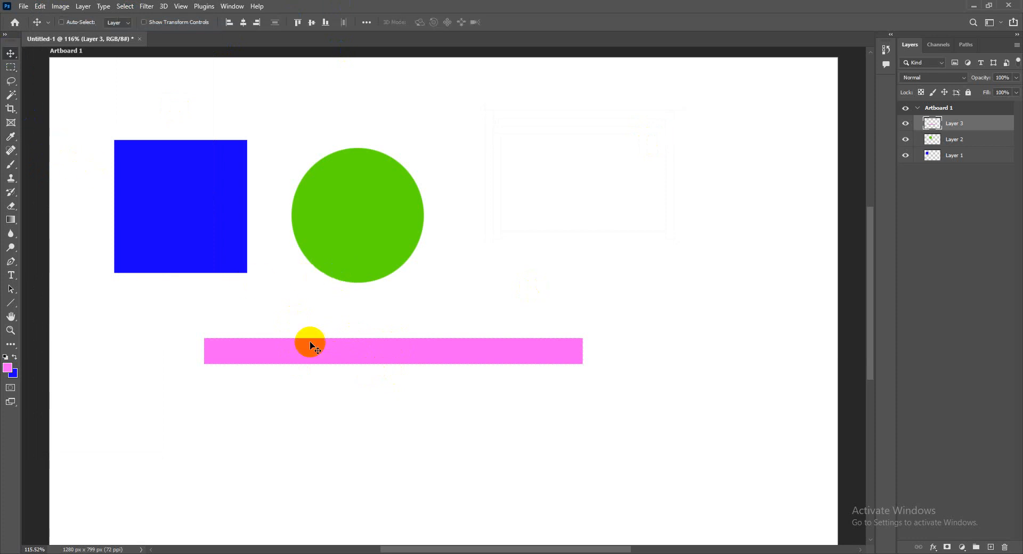
pyautogui.moveTo(385, 333); pyautogui.dragTo(275, 197)
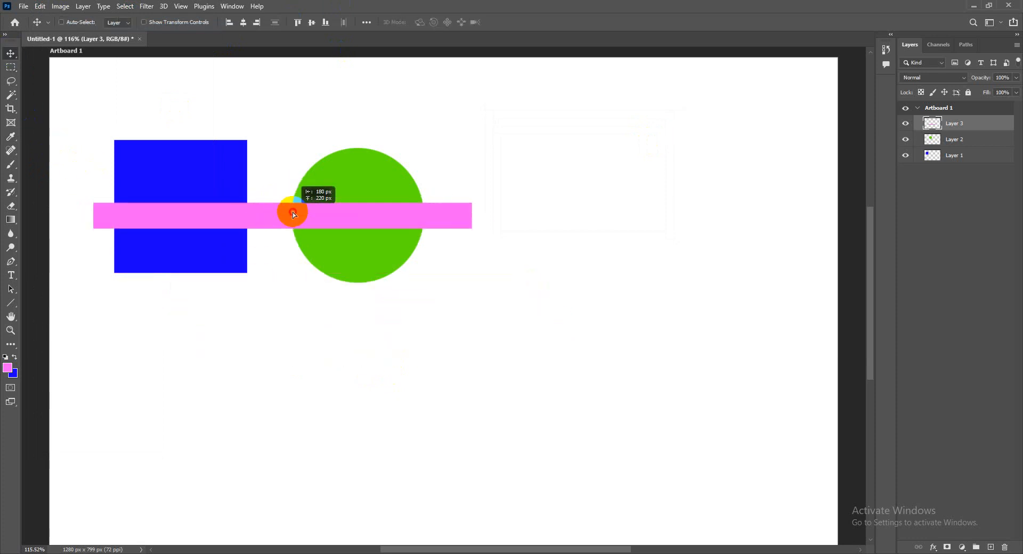
pyautogui.moveTo(373, 234)
pyautogui.mouseDown()
pyautogui.moveTo(393, 219)
pyautogui.moveTo(431, 254)
pyautogui.moveTo(463, 333)
pyautogui.moveTo(368, 219)
pyautogui.mouseUp()
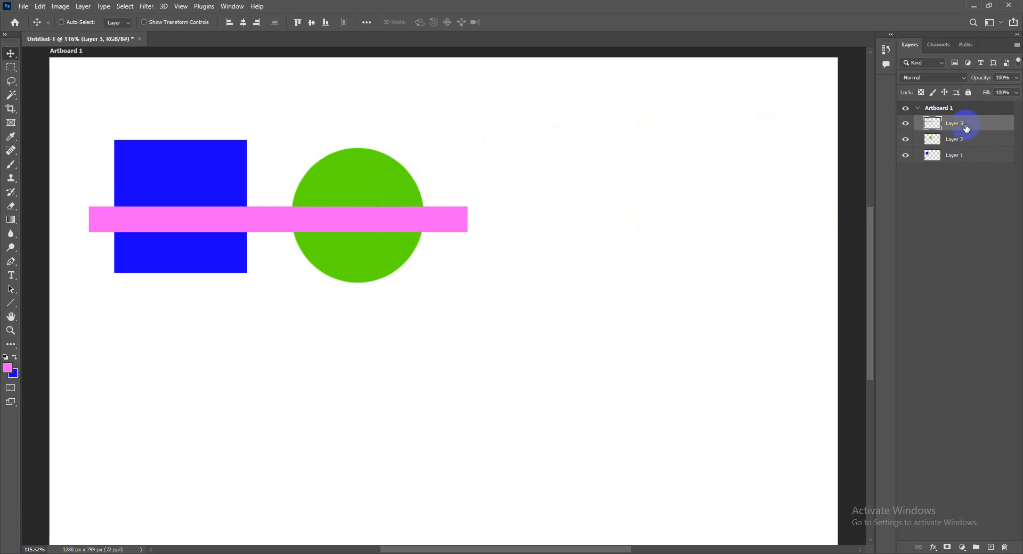
pyautogui.moveTo(967, 123)
pyautogui.mouseDown()
pyautogui.moveTo(973, 164)
pyautogui.moveTo(975, 116)
pyautogui.moveTo(976, 124)
pyautogui.mouseUp()
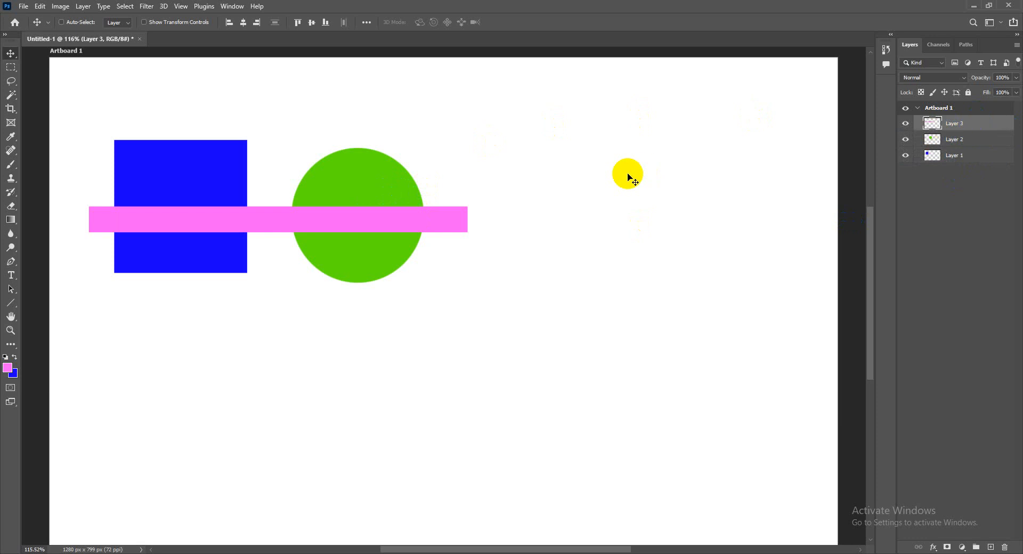
pyautogui.moveTo(404, 183); pyautogui.dragTo(463, 187)
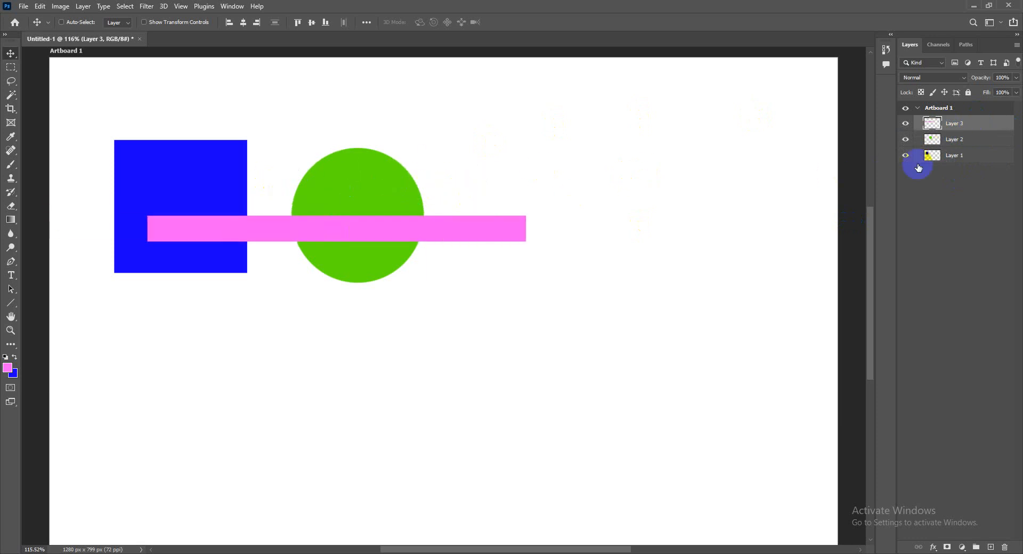
# Move Layer 2's green circle left over the blue square's right edge and place Layer 2 above Layer 3
pyautogui.click(962, 144)
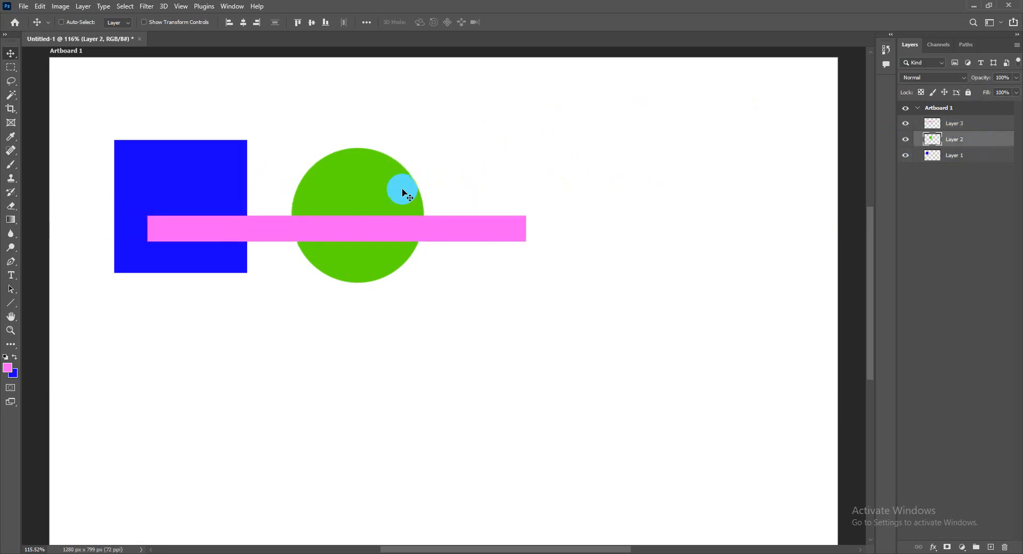
pyautogui.moveTo(397, 192); pyautogui.dragTo(243, 205)
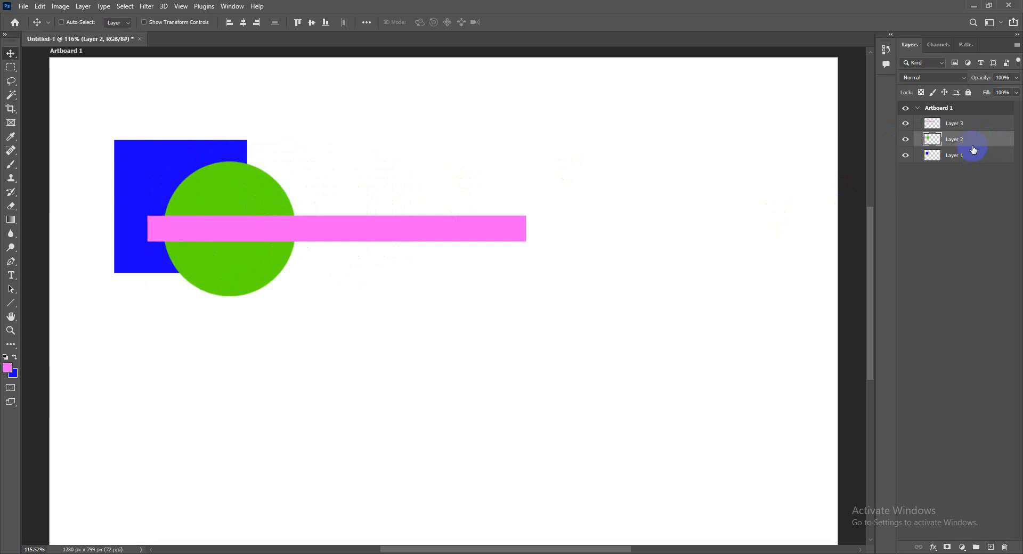
pyautogui.moveTo(968, 142); pyautogui.dragTo(972, 122)
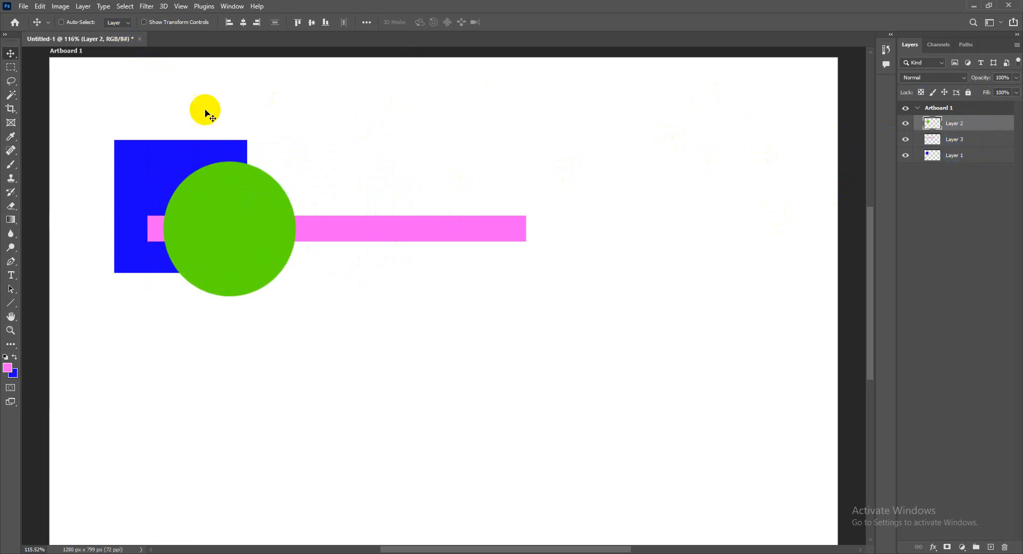
# Send Layer 2 backward one level, behind the pink bar, with the Arrange command
pyautogui.click(83, 7)
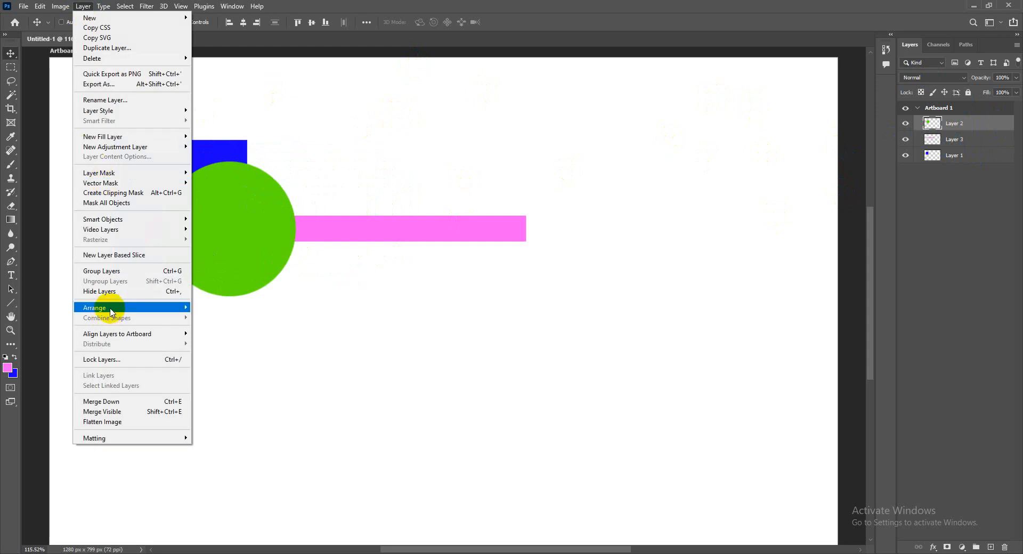
pyautogui.moveTo(120, 311)
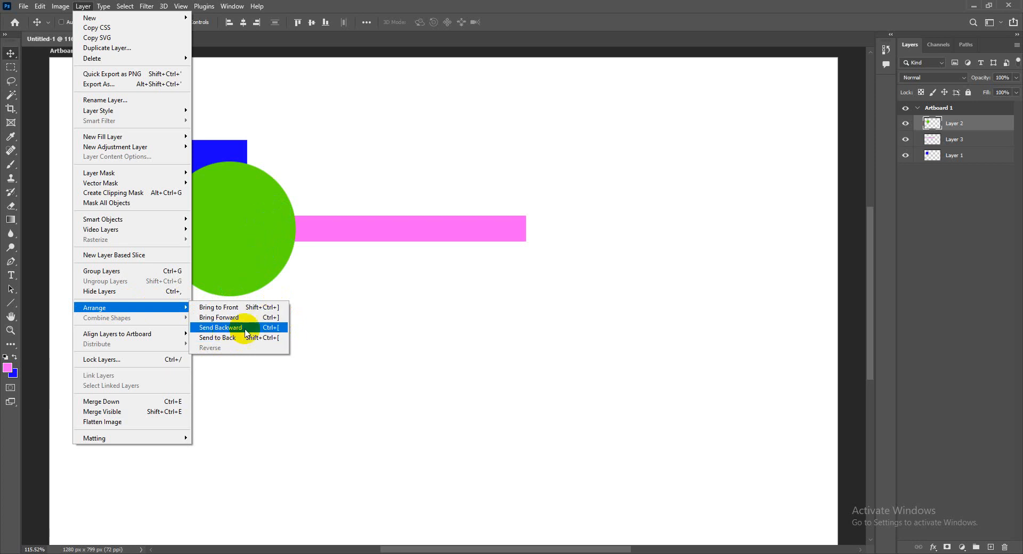
pyautogui.click(267, 327)
pyautogui.click(246, 253)
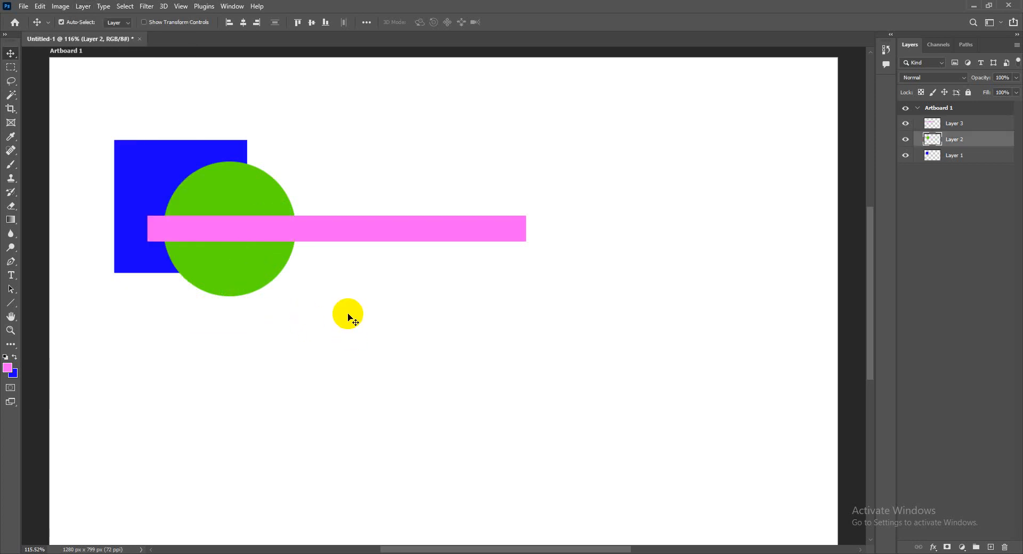
# Send Layer 2 behind Layer 1, and bring it forward again to the top of the stack above Layer 3
pyautogui.hotkey('ctrl', '[')
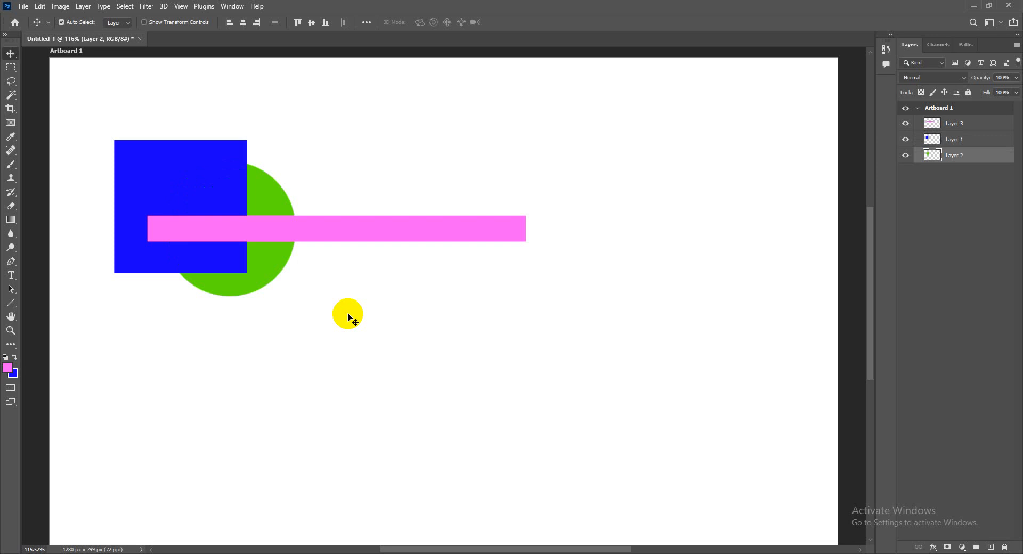
pyautogui.hotkey('ctrl', ']')
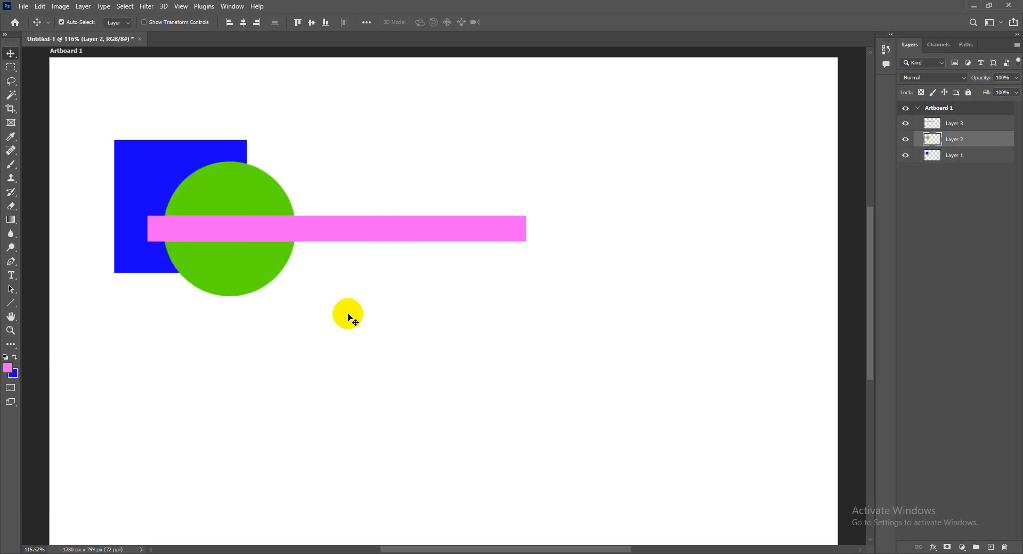
pyautogui.hotkey('ctrl', ']')
pyautogui.hotkey('ctrl', '[')
pyautogui.hotkey('ctrl', ']')
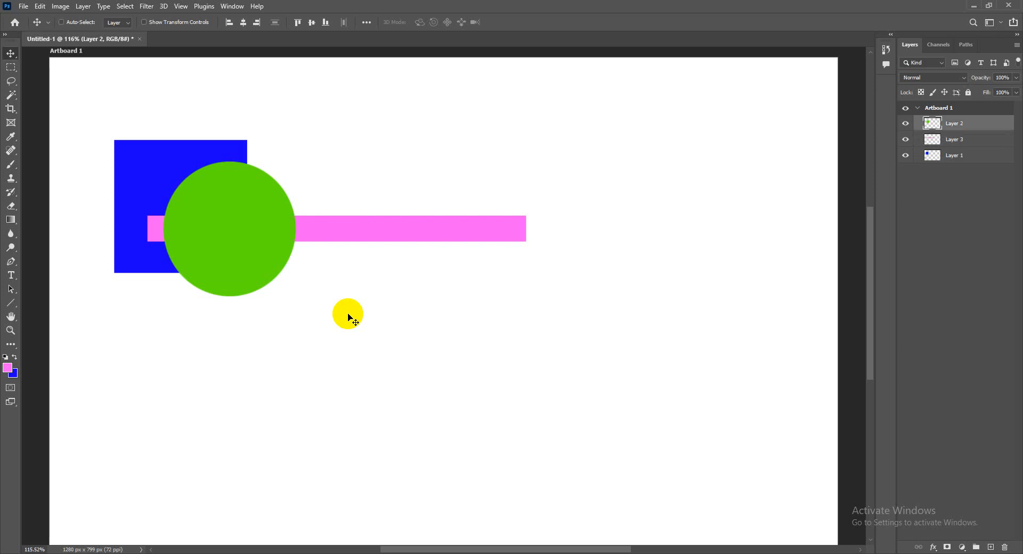
pyautogui.click(83, 7)
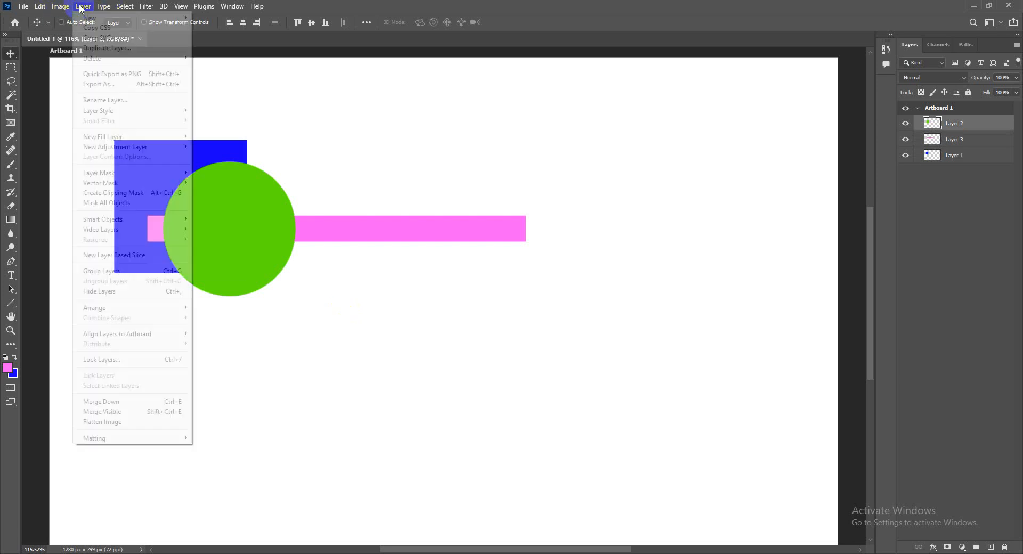
pyautogui.moveTo(143, 307)
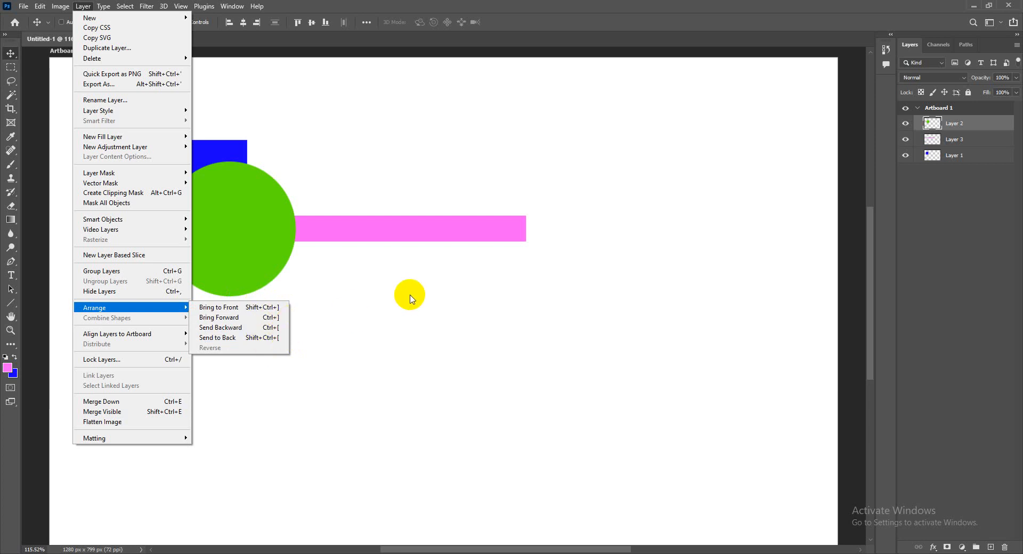
pyautogui.click(410, 298)
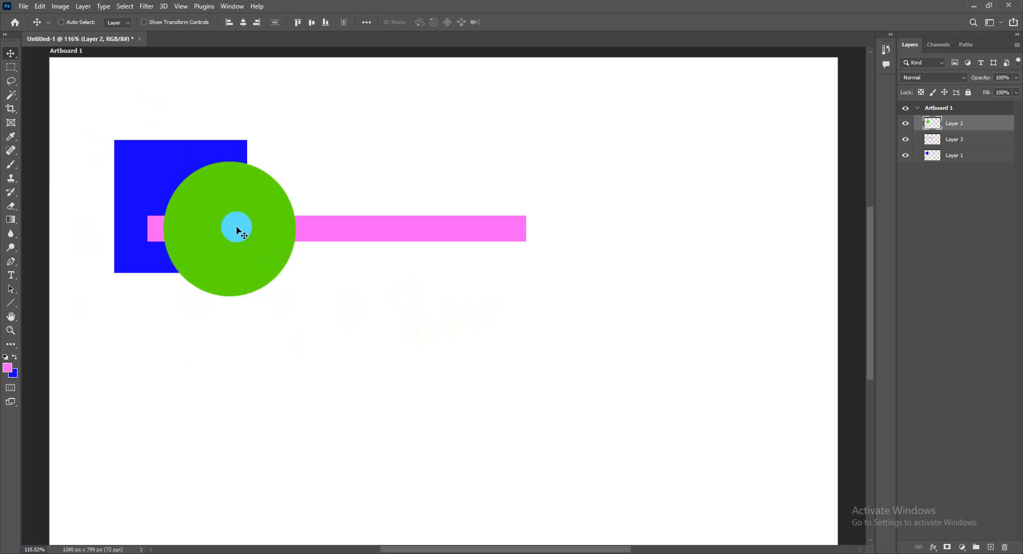
# Start saving the document under a new name and choose the ADOBE PHOTOSHOP CLASSES folder in Videos as its location
pyautogui.click(24, 6)
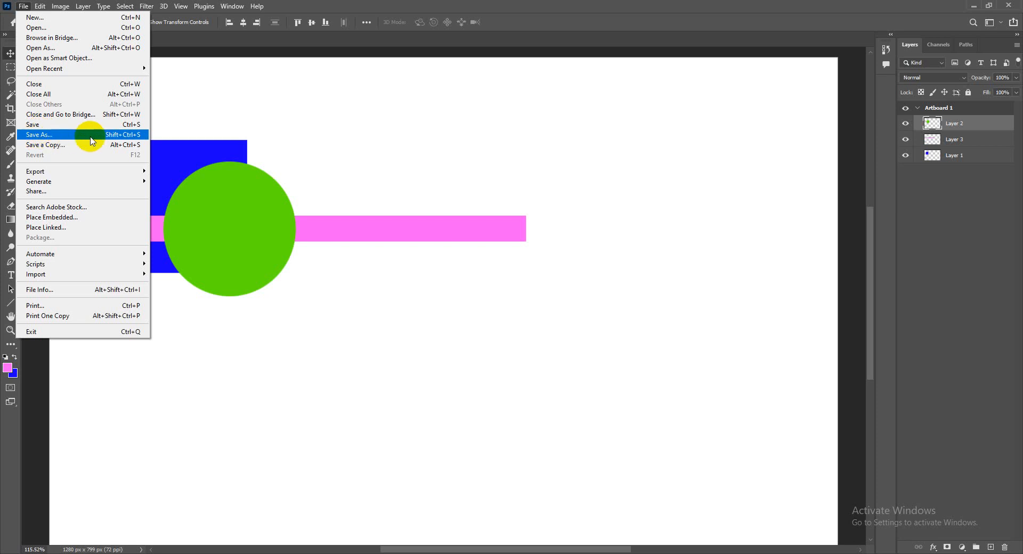
pyautogui.click(63, 134)
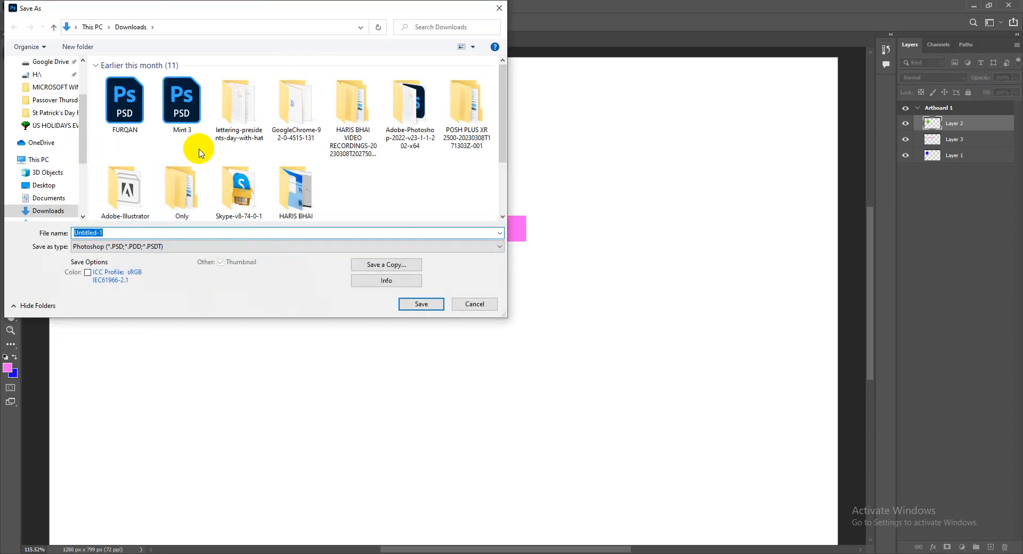
pyautogui.moveTo(219, 8); pyautogui.dragTo(308, 21)
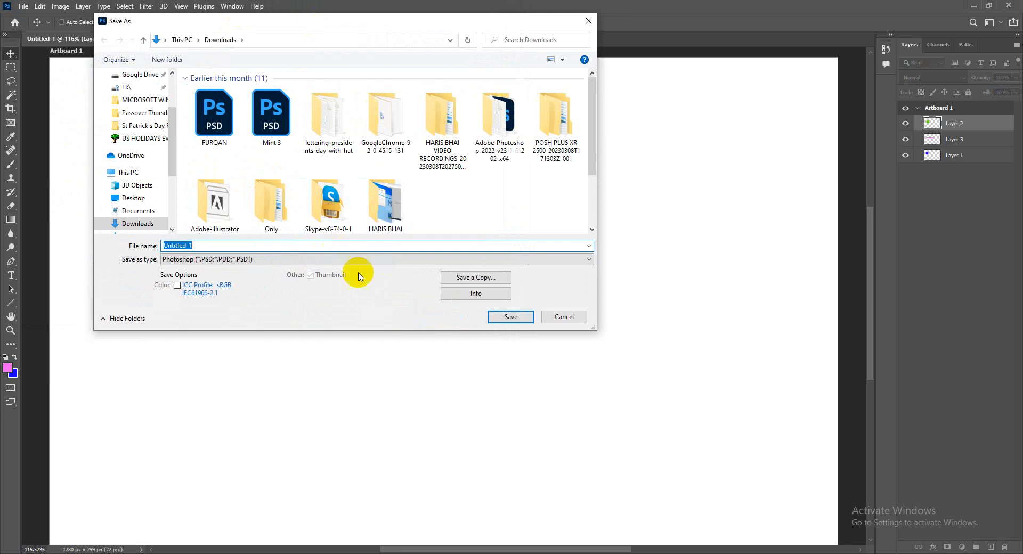
pyautogui.moveTo(170, 142); pyautogui.dragTo(165, 203)
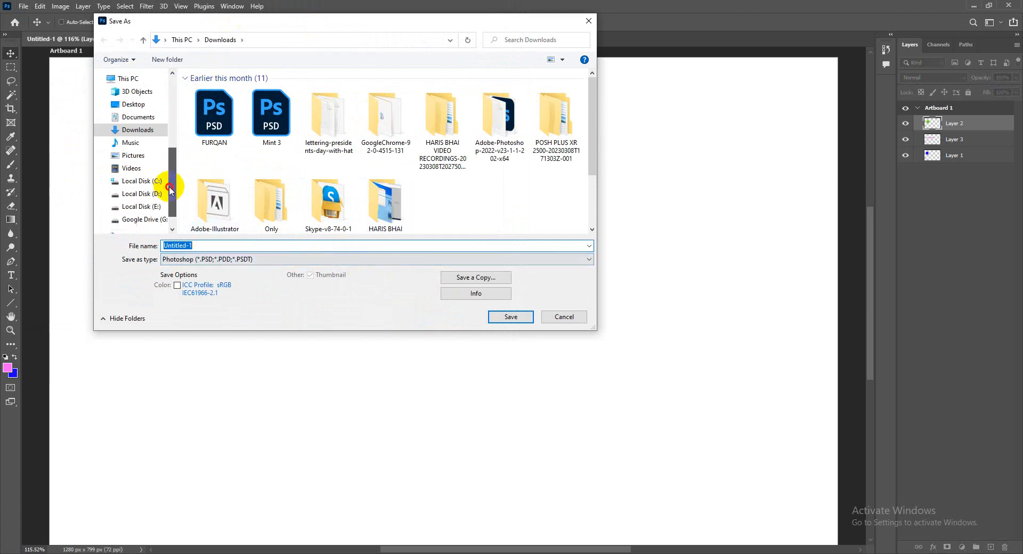
pyautogui.click(131, 168)
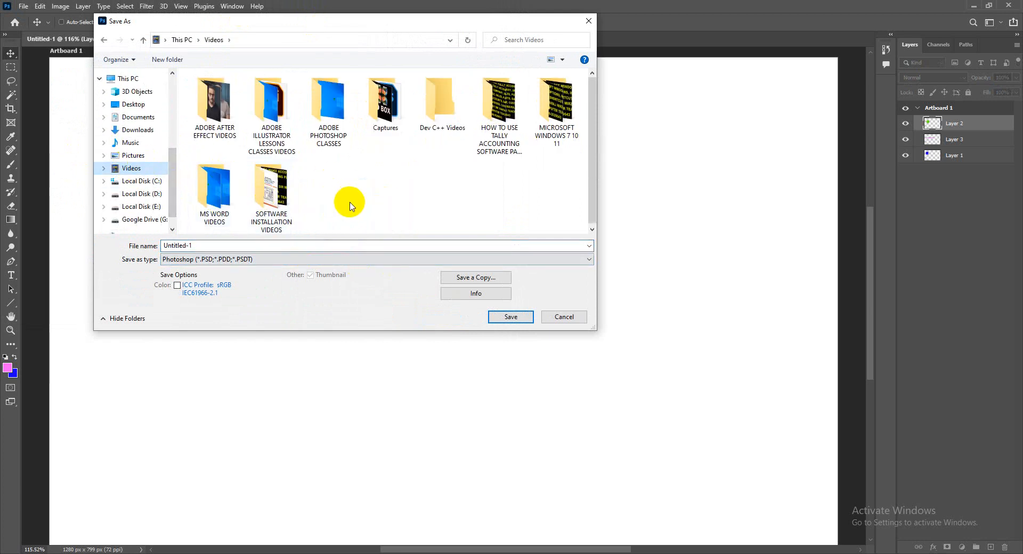
pyautogui.click(331, 103)
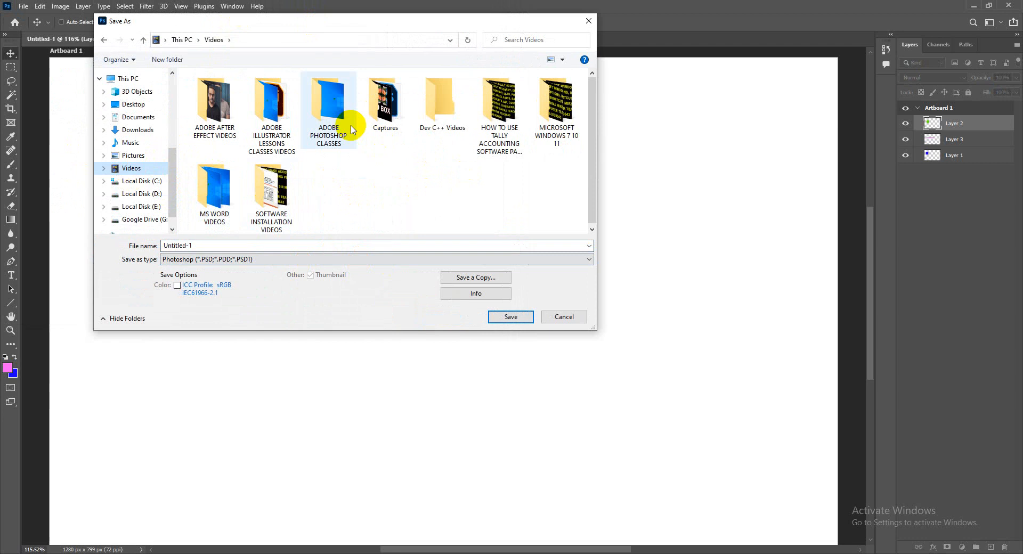
pyautogui.doubleClick(330, 104)
# Name the file ADOBE PHOTOSHOP 2022 CLASS PART LESSON 2.wmv and save it in Photoshop format
pyautogui.doubleClick(200, 247)
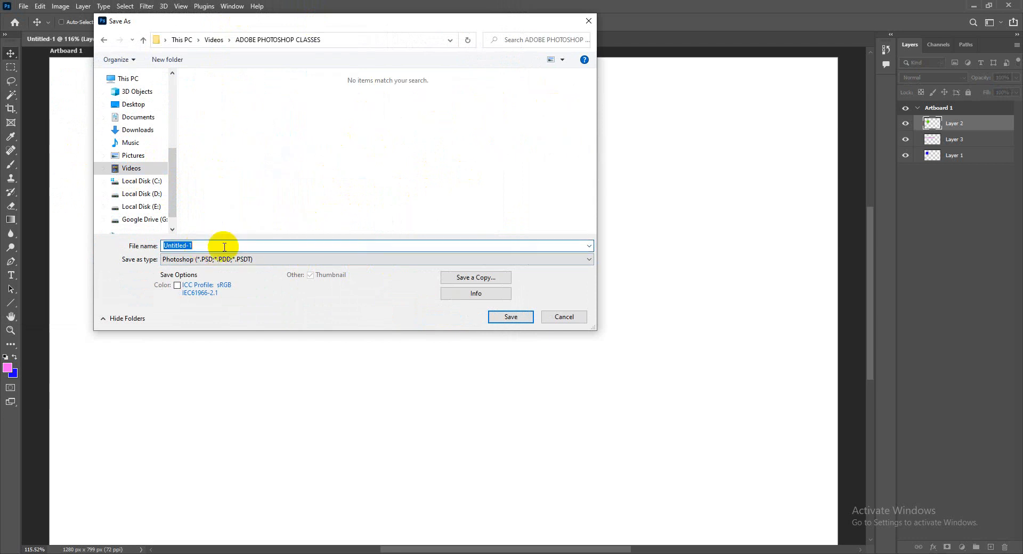
pyautogui.write('A')
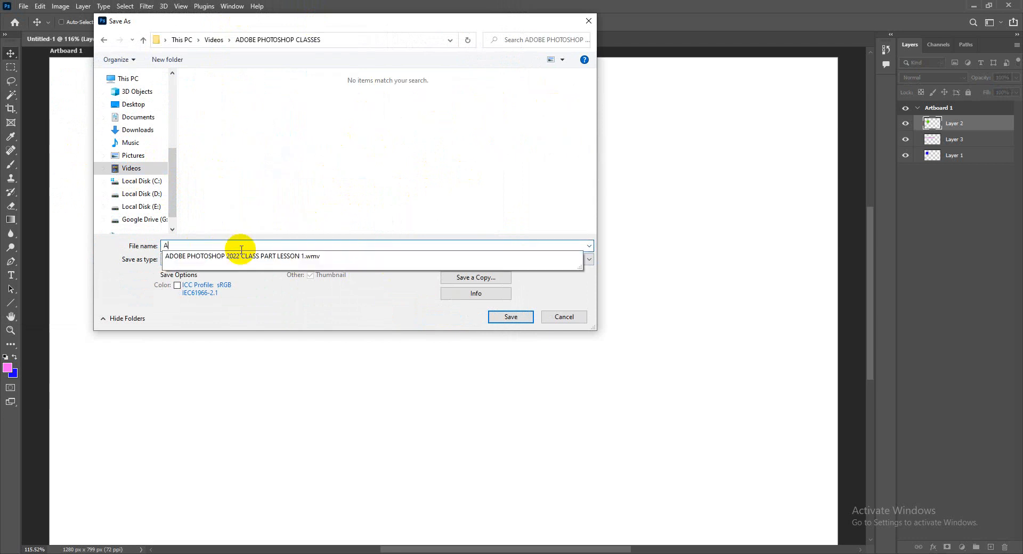
pyautogui.press('Down')
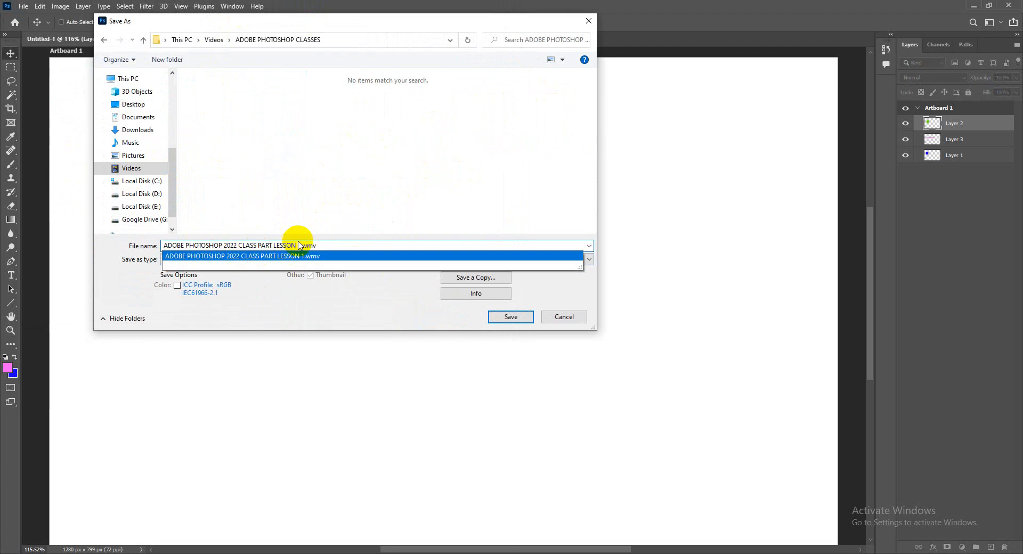
pyautogui.click(297, 245)
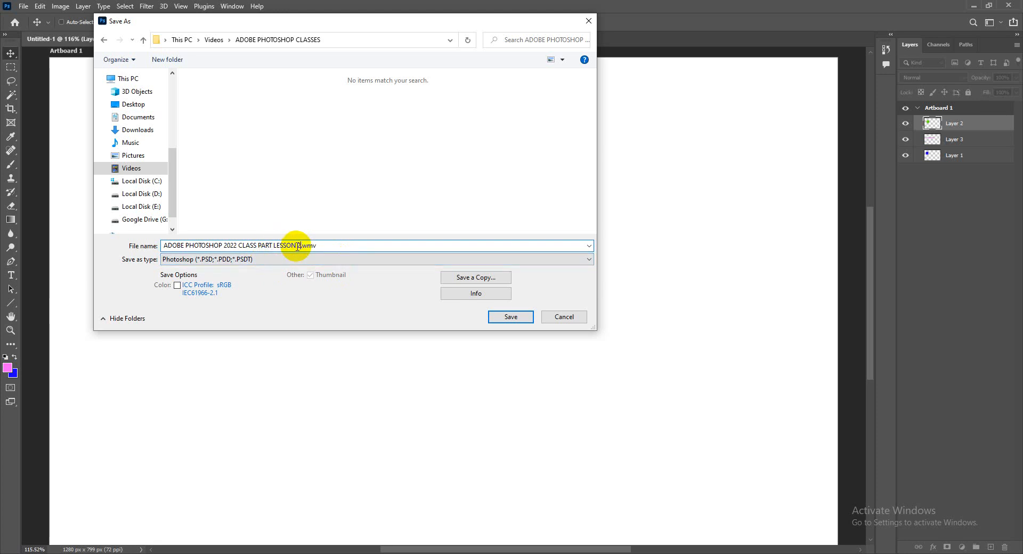
pyautogui.click(510, 317)
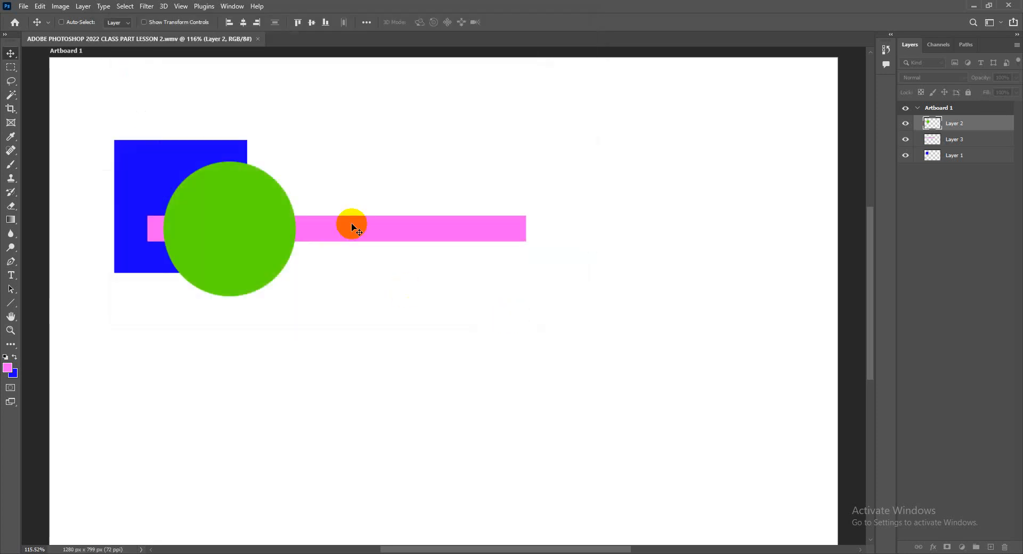